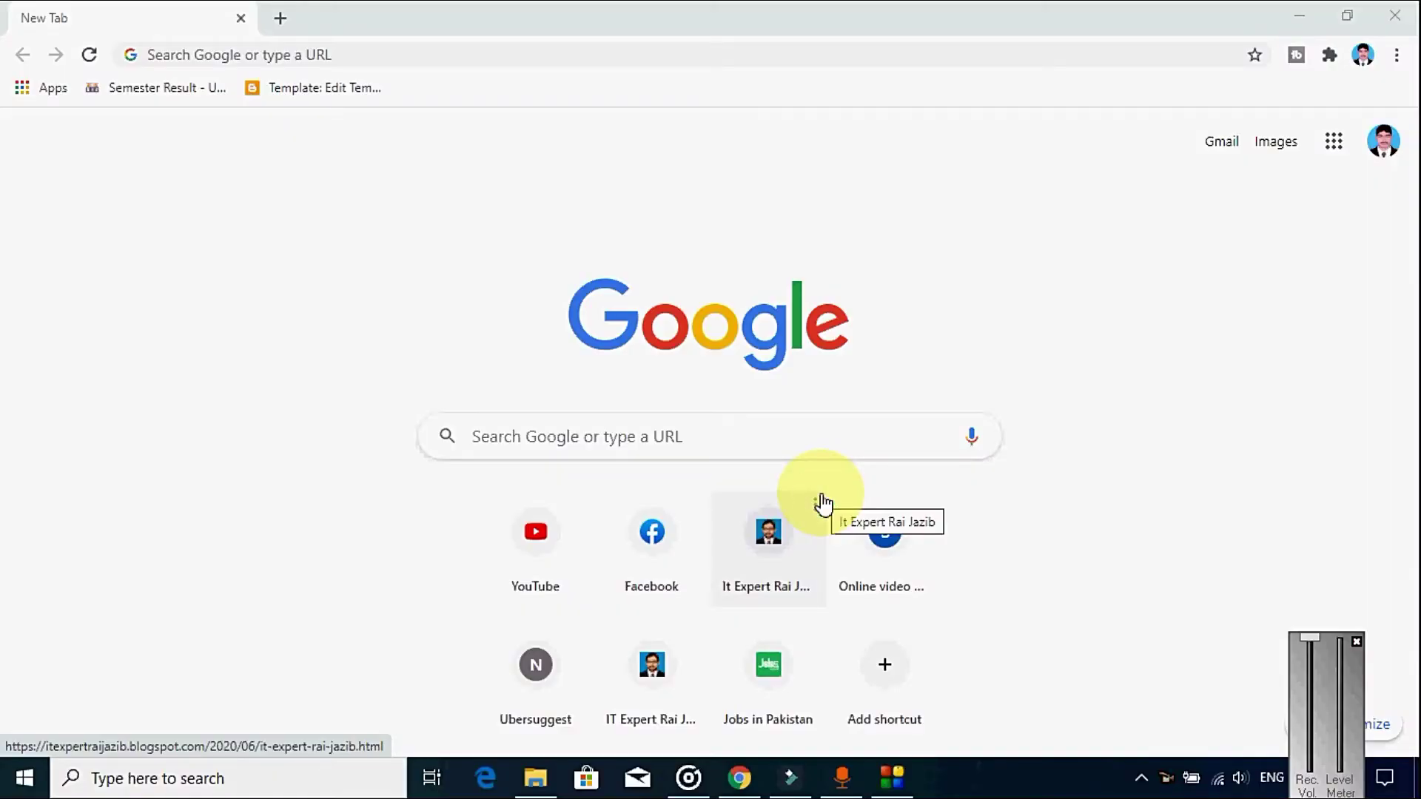
Open YouTube and try to sign in with the browser's default Google account
{"action": "left_click", "coordinate": [549, 567]}
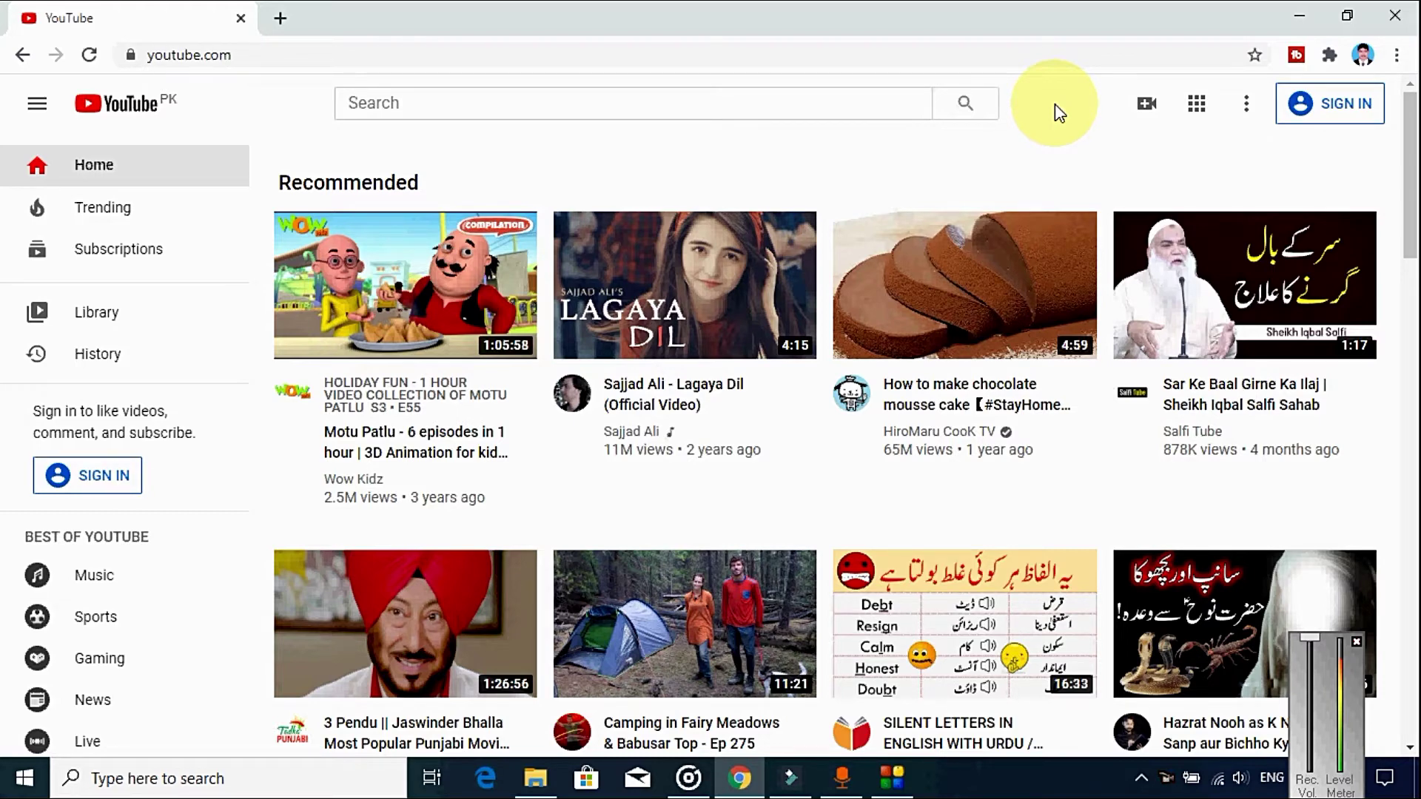
{"action": "left_click", "coordinate": [1346, 105]}
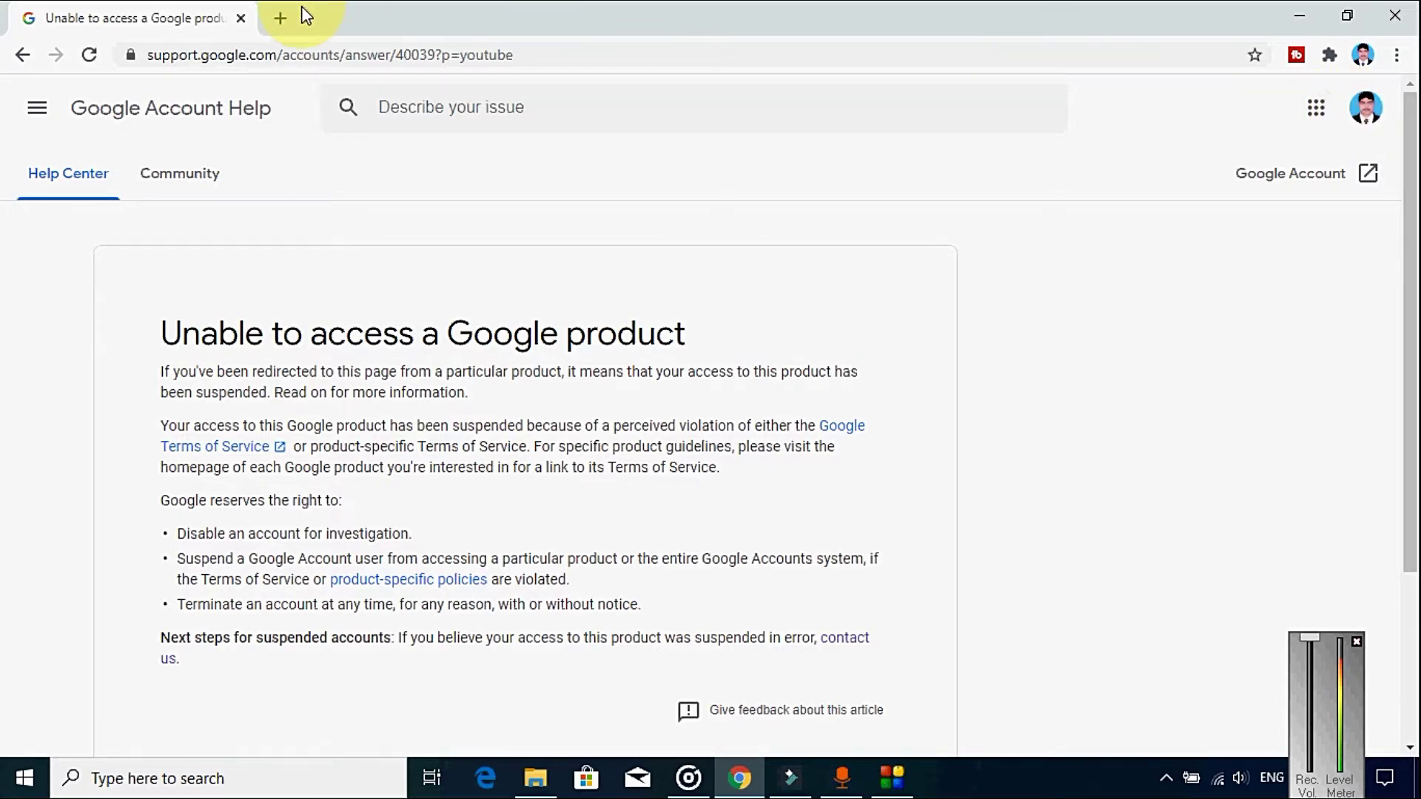
Sign in to the IT Expert Google account with its account password from a new tab, and close the Account Help tab
{"action": "left_click", "coordinate": [281, 18]}
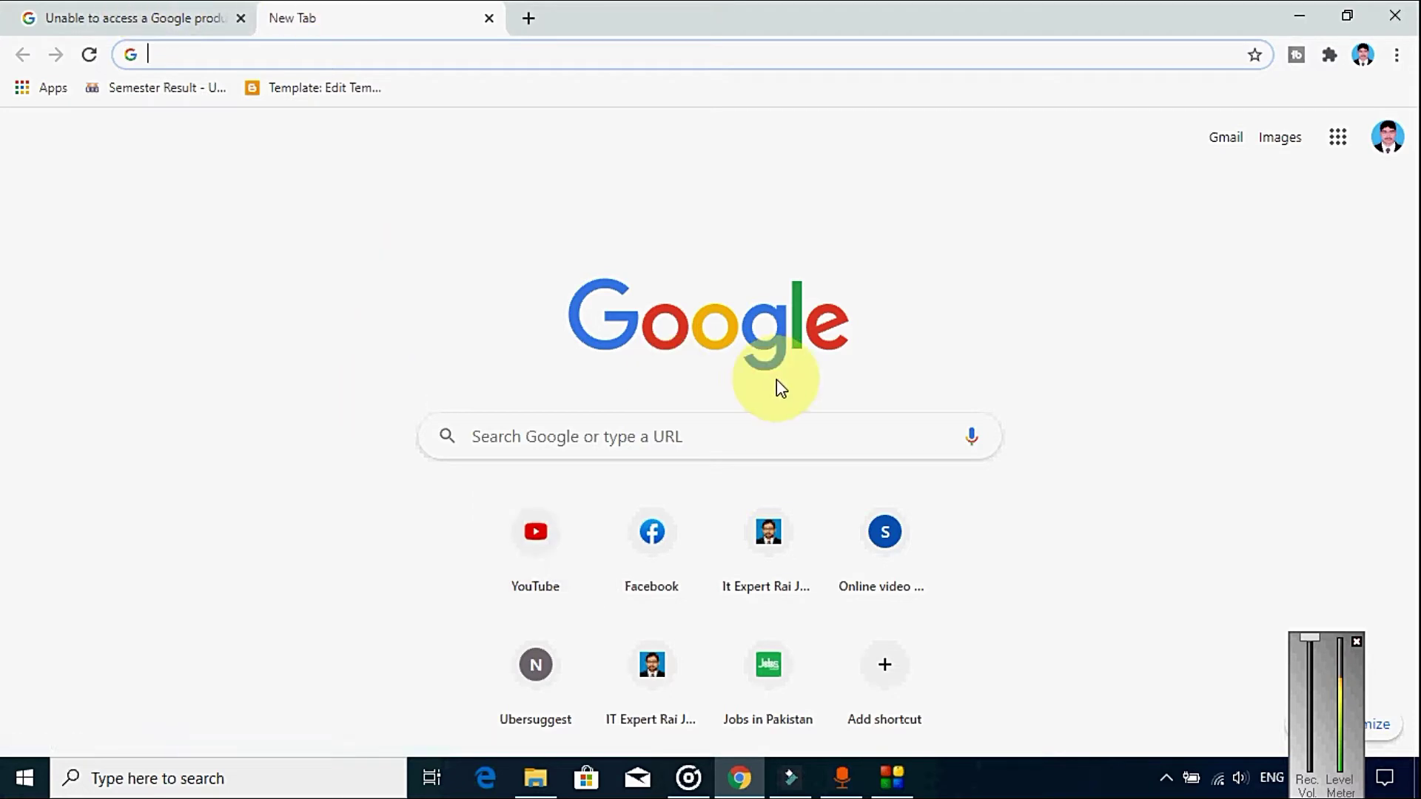
{"action": "left_click", "coordinate": [1387, 140]}
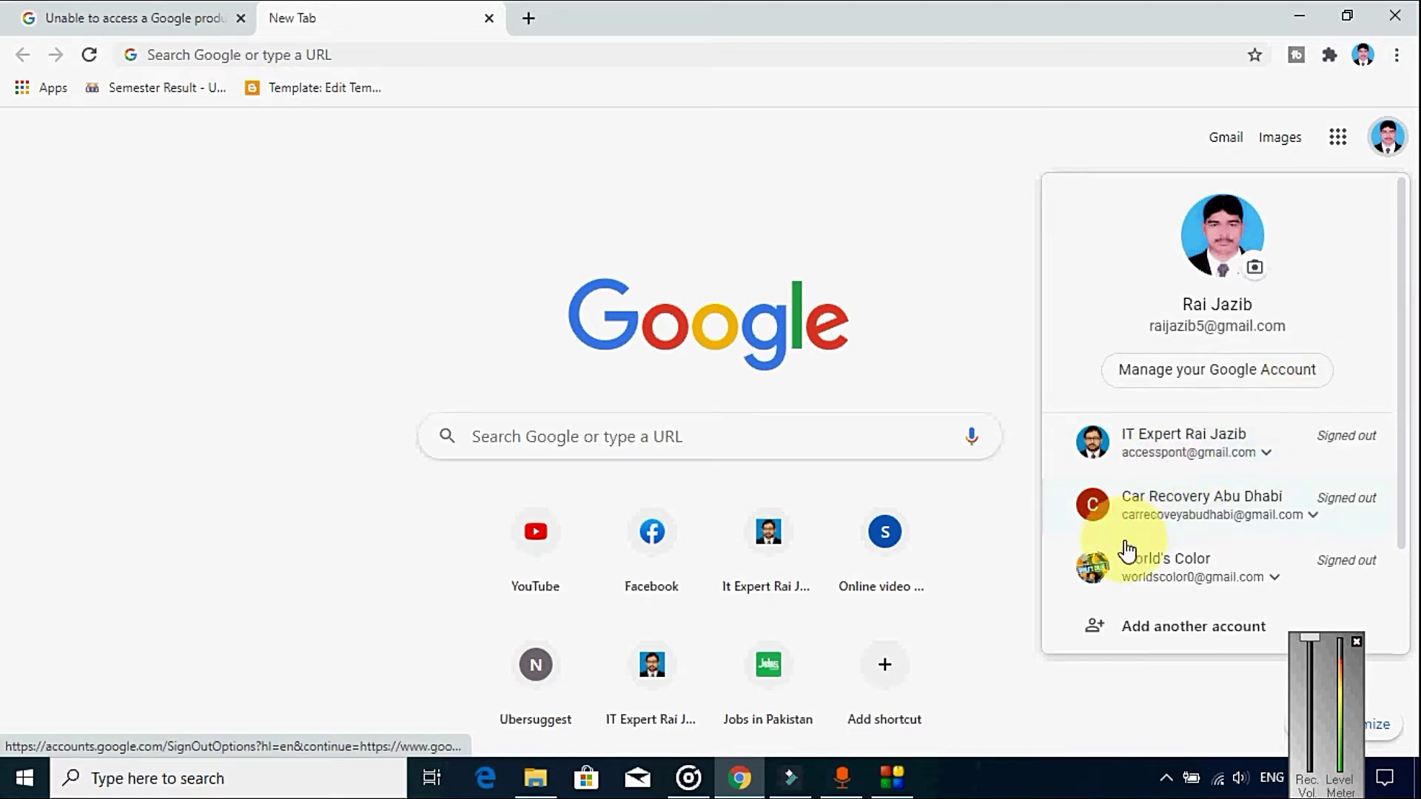
{"action": "left_click", "coordinate": [1149, 451]}
{"action": "left_click", "coordinate": [1168, 493]}
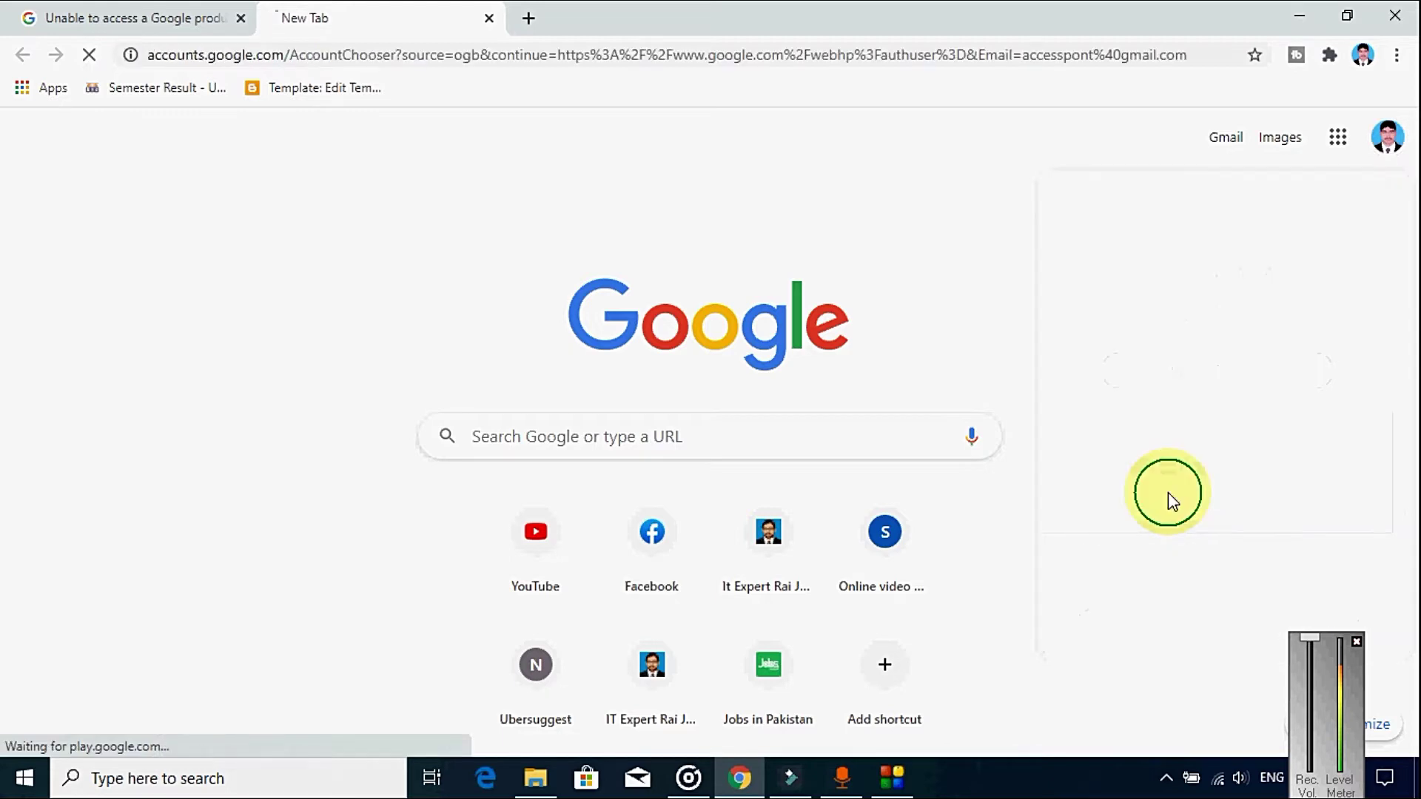
{"action": "left_click", "coordinate": [137, 9]}
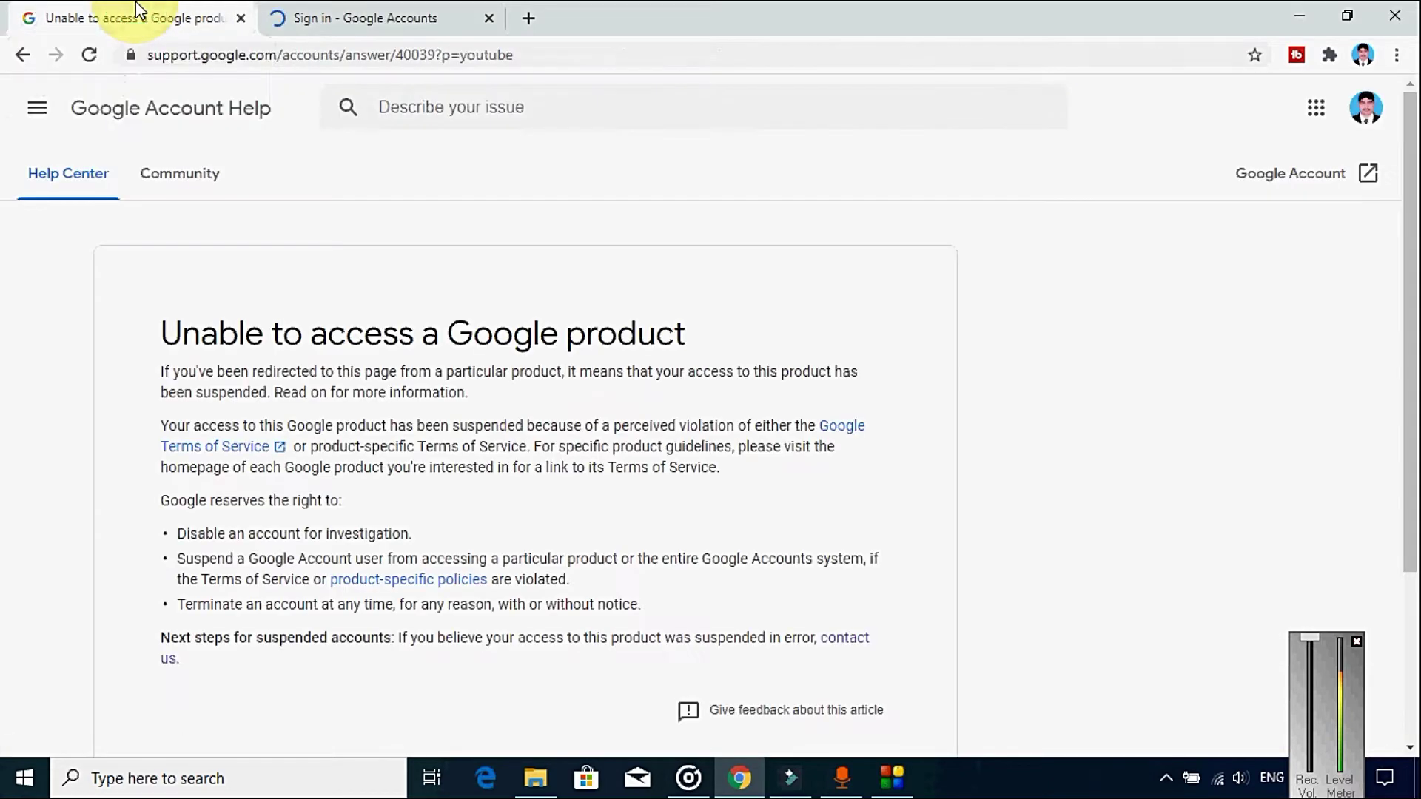
{"action": "left_click", "coordinate": [386, 9]}
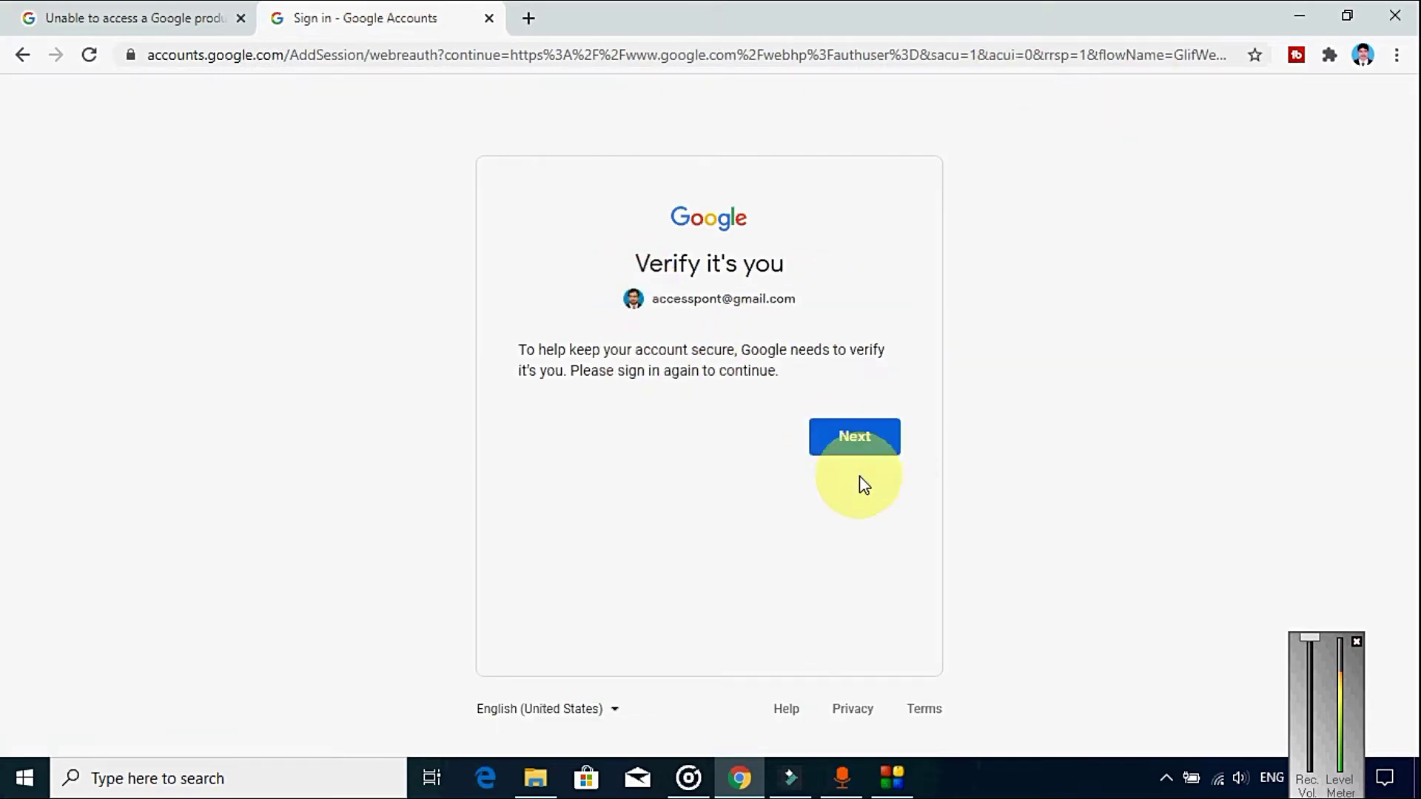
{"action": "left_click", "coordinate": [844, 447]}
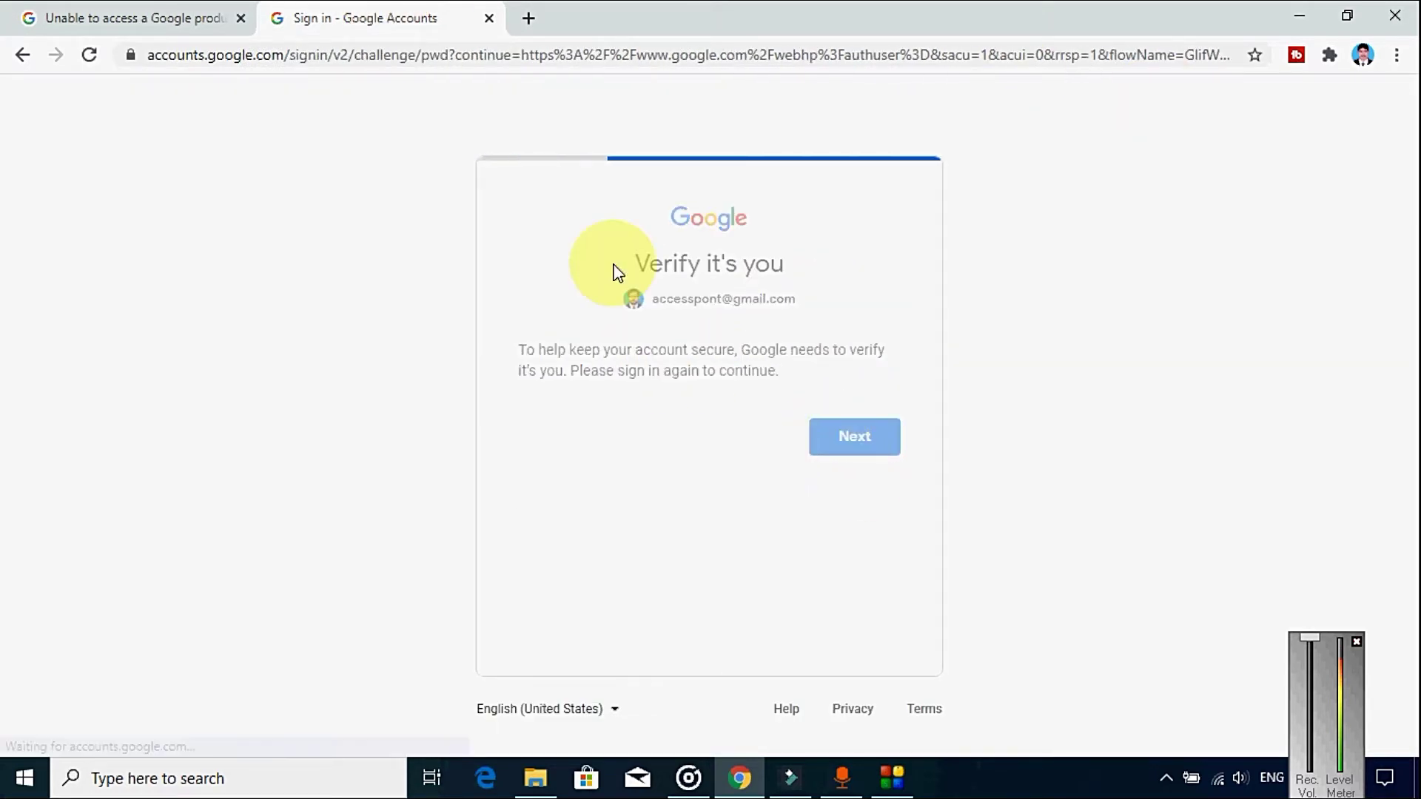
{"action": "left_click", "coordinate": [863, 490]}
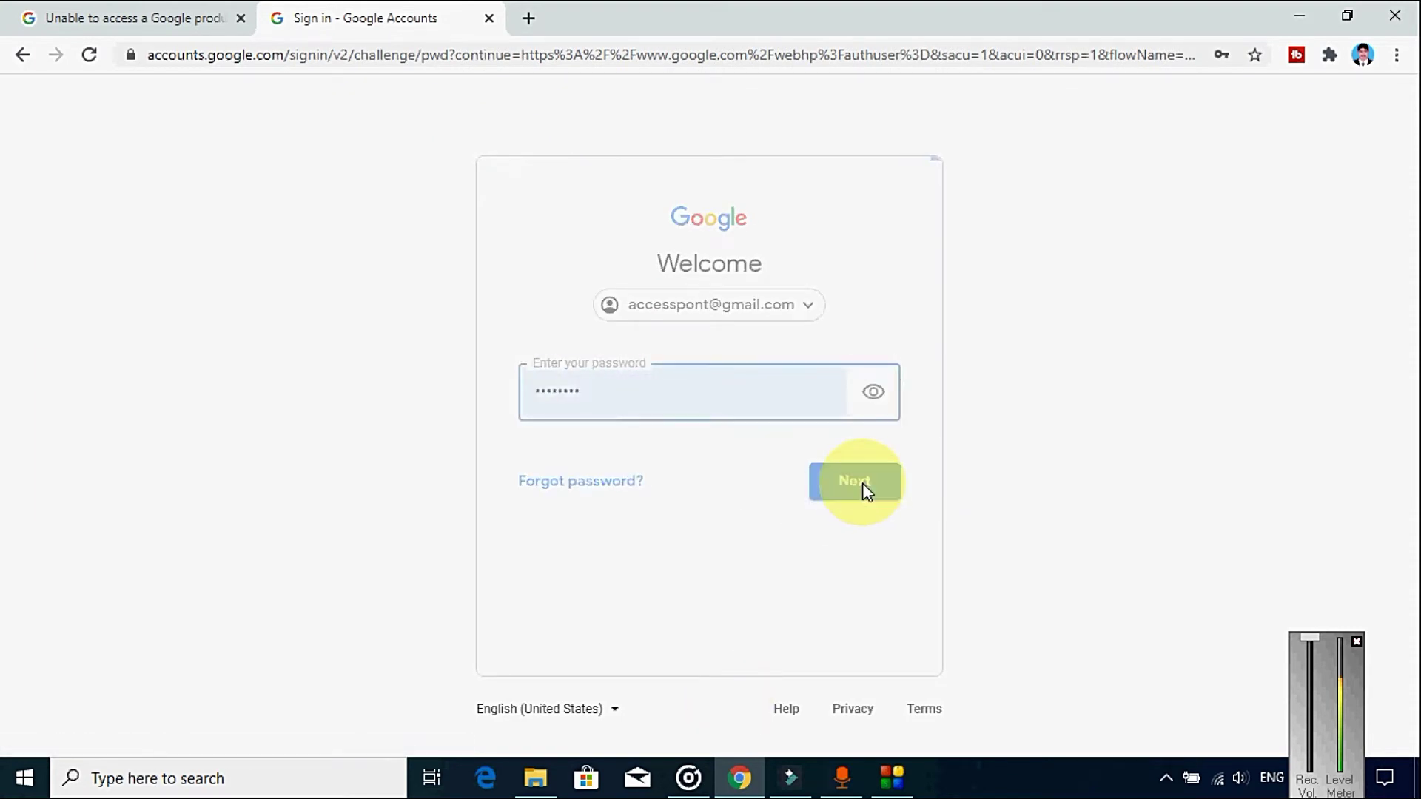
{"action": "left_click", "coordinate": [152, 12]}
{"action": "left_click", "coordinate": [245, 20]}
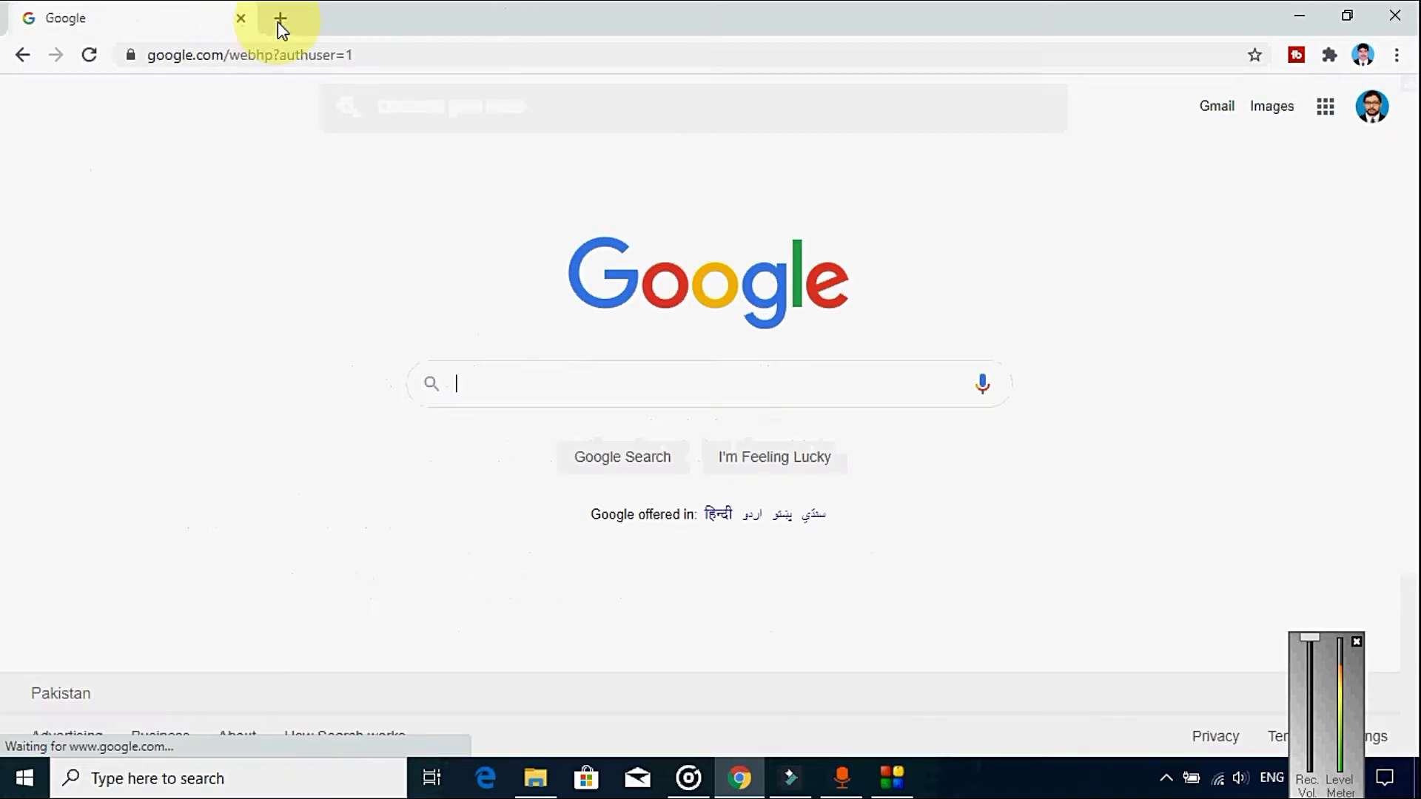
Try signing in to YouTube again from a new tab, and replace the resulting help page with an empty tab
{"action": "left_click", "coordinate": [281, 21]}
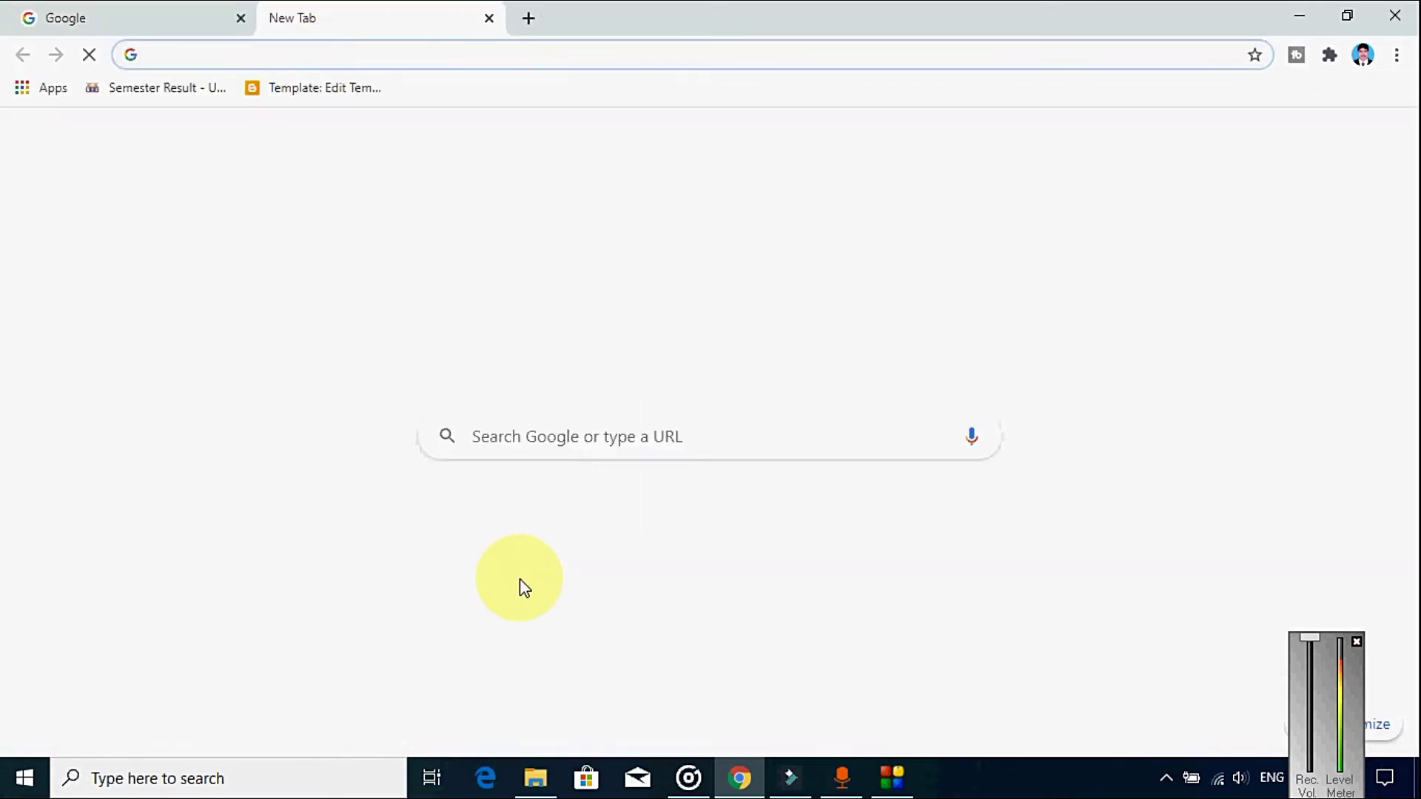
{"action": "left_click", "coordinate": [538, 533]}
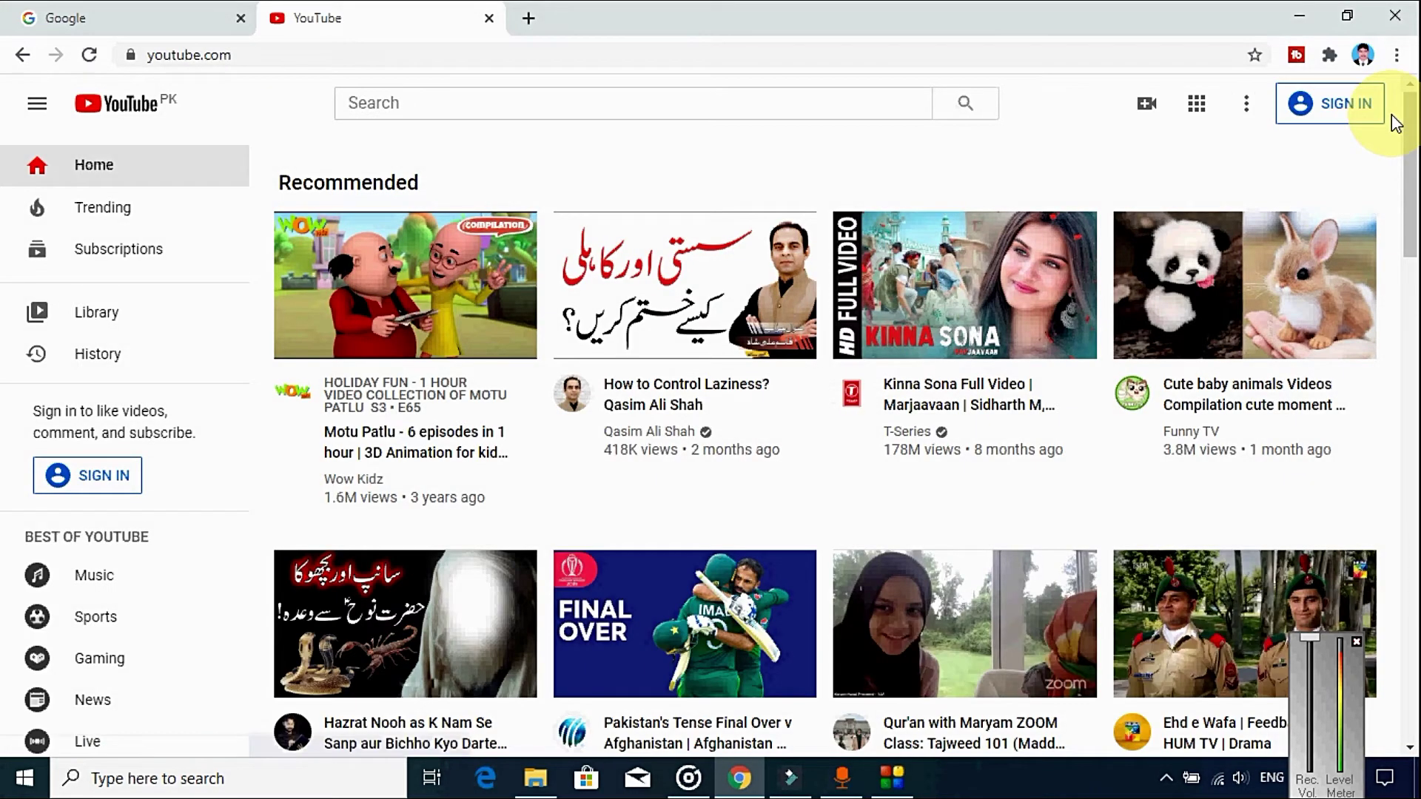
{"action": "left_click", "coordinate": [1343, 111]}
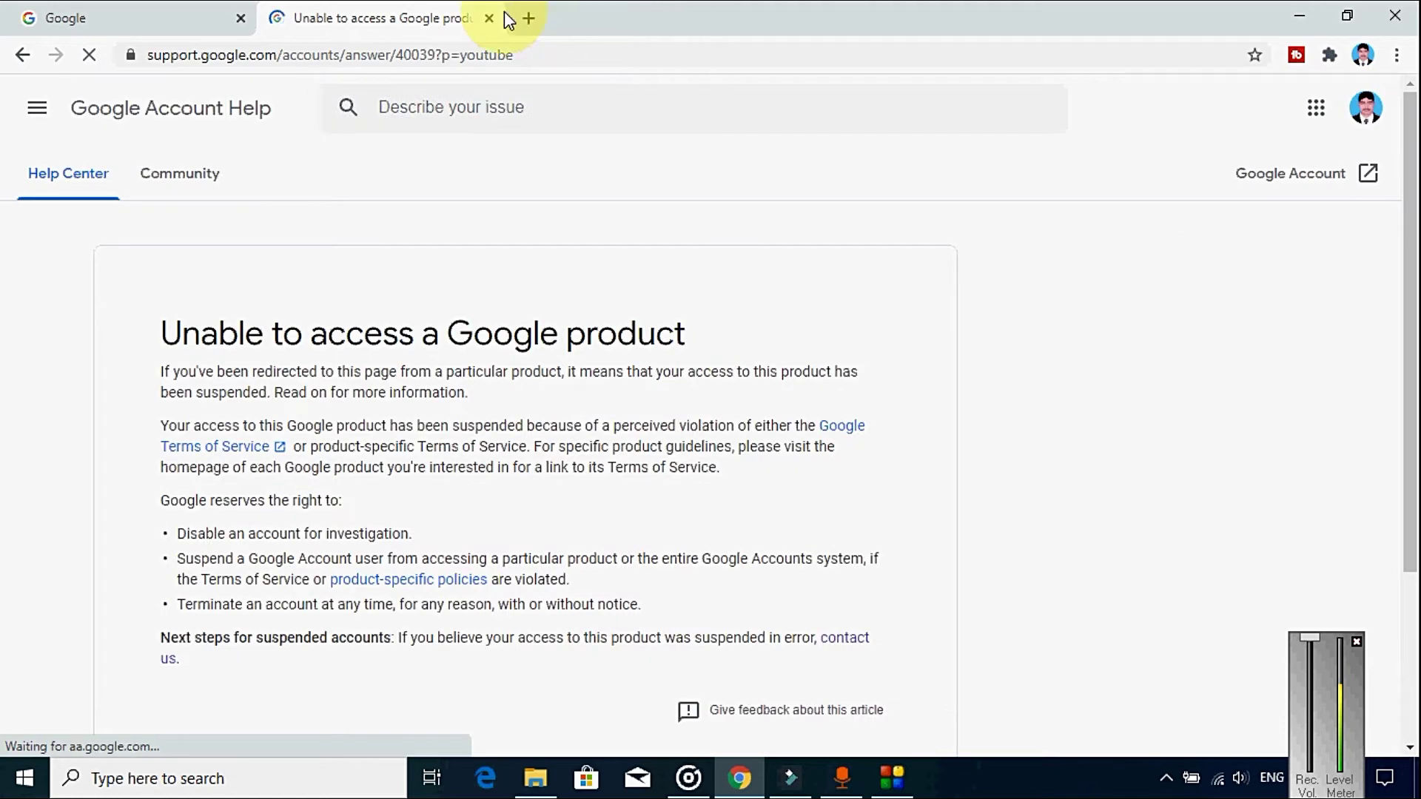
{"action": "left_click", "coordinate": [530, 18]}
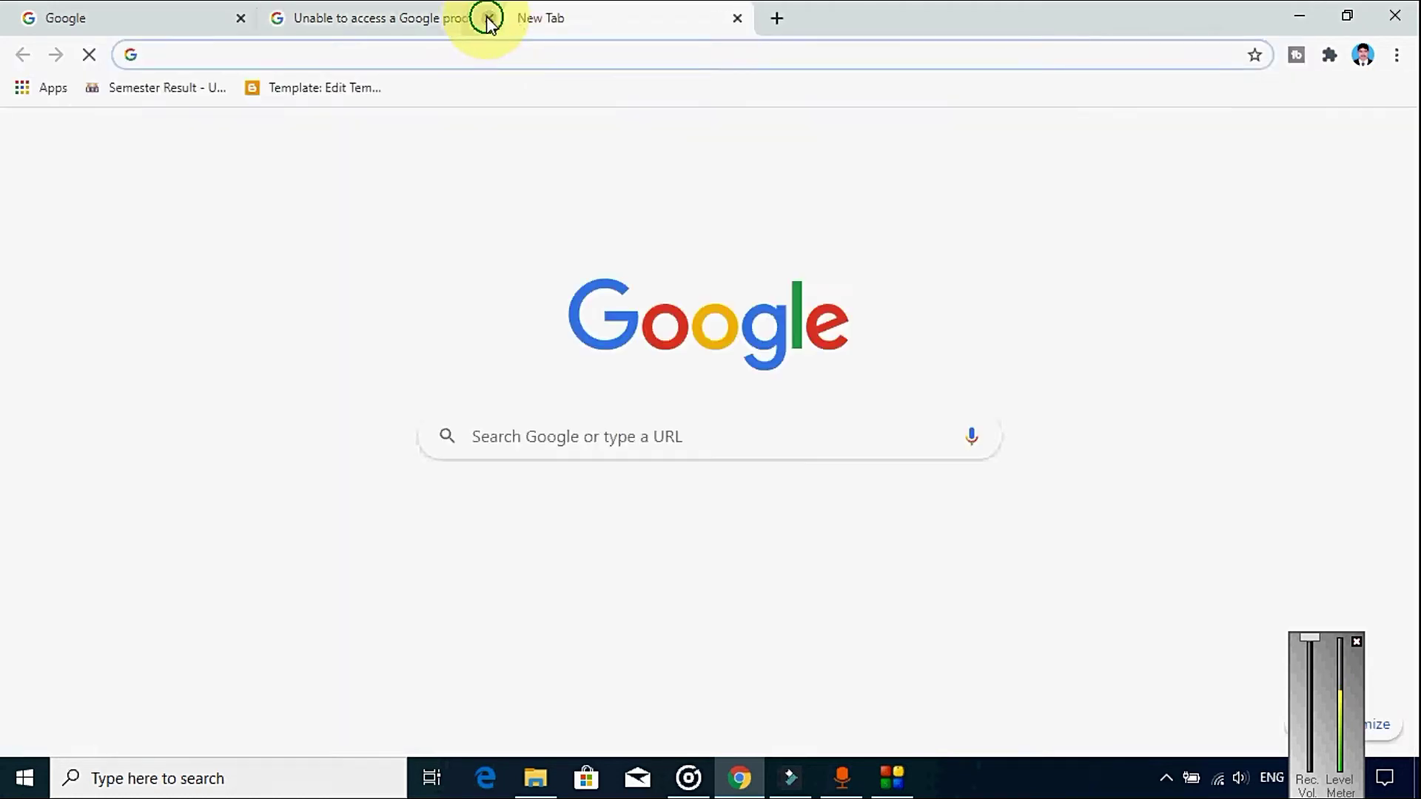
Review the accounts on the Google page and sign the browser profile out of its default account
{"action": "left_click", "coordinate": [159, 4]}
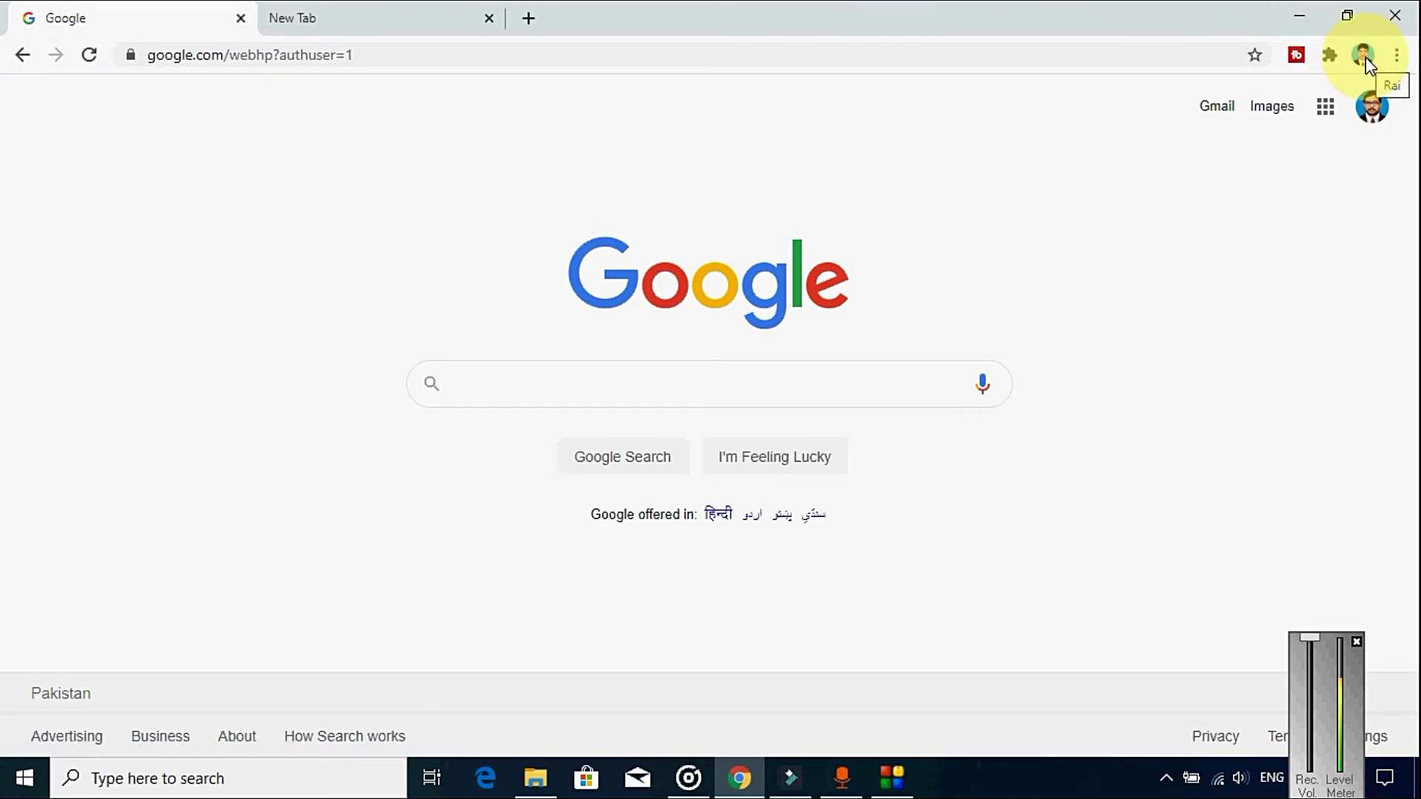
{"action": "left_click", "coordinate": [1372, 109]}
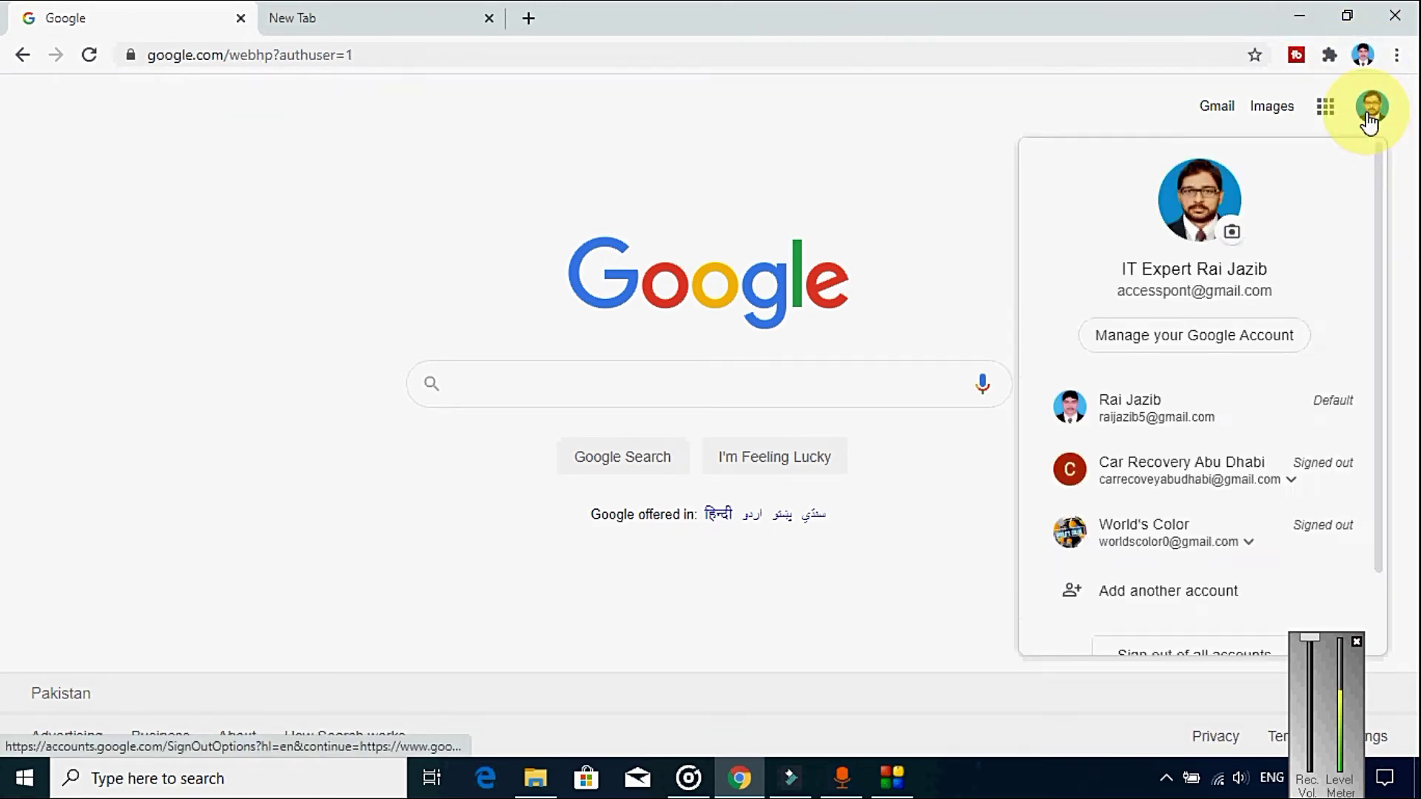
{"action": "left_click", "coordinate": [1380, 597]}
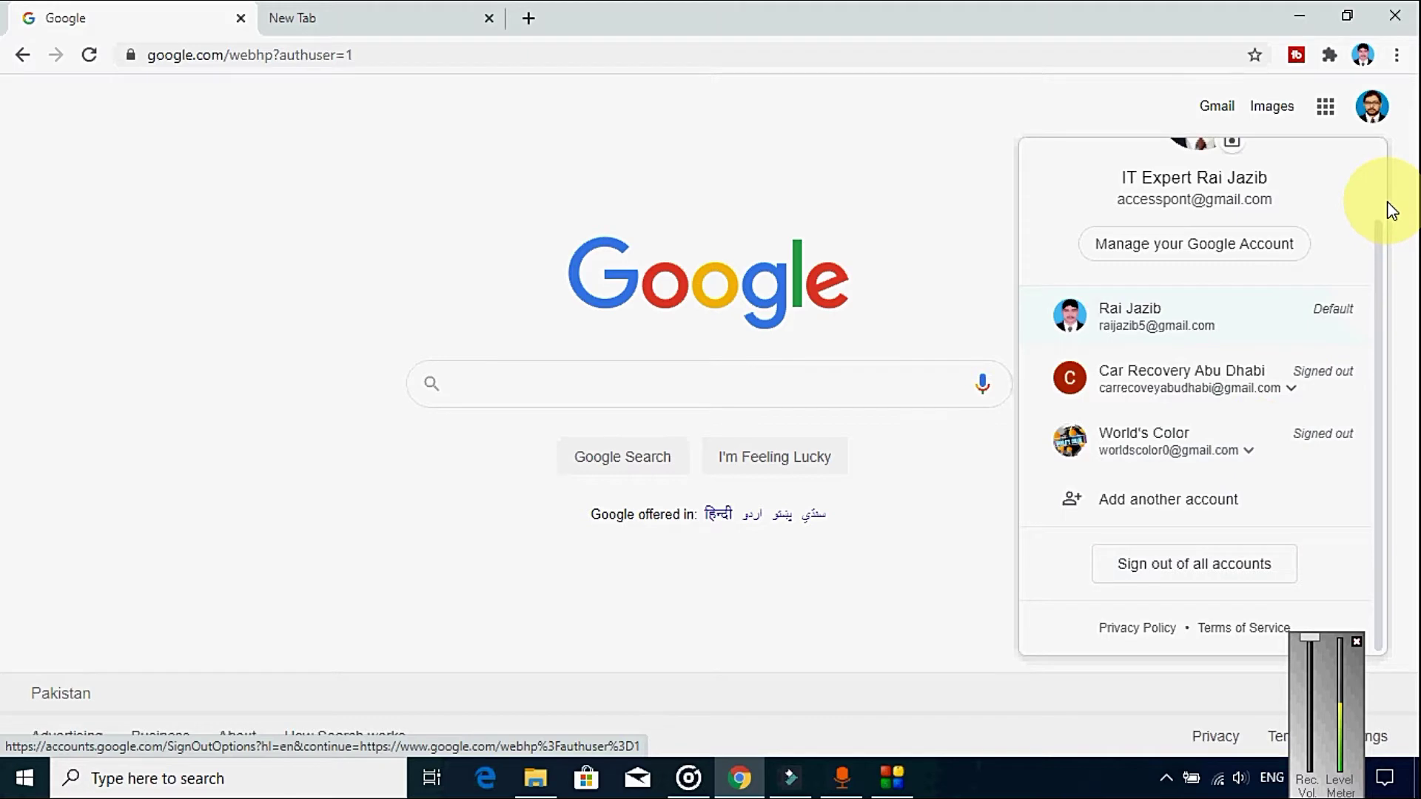
{"action": "left_click", "coordinate": [1001, 171]}
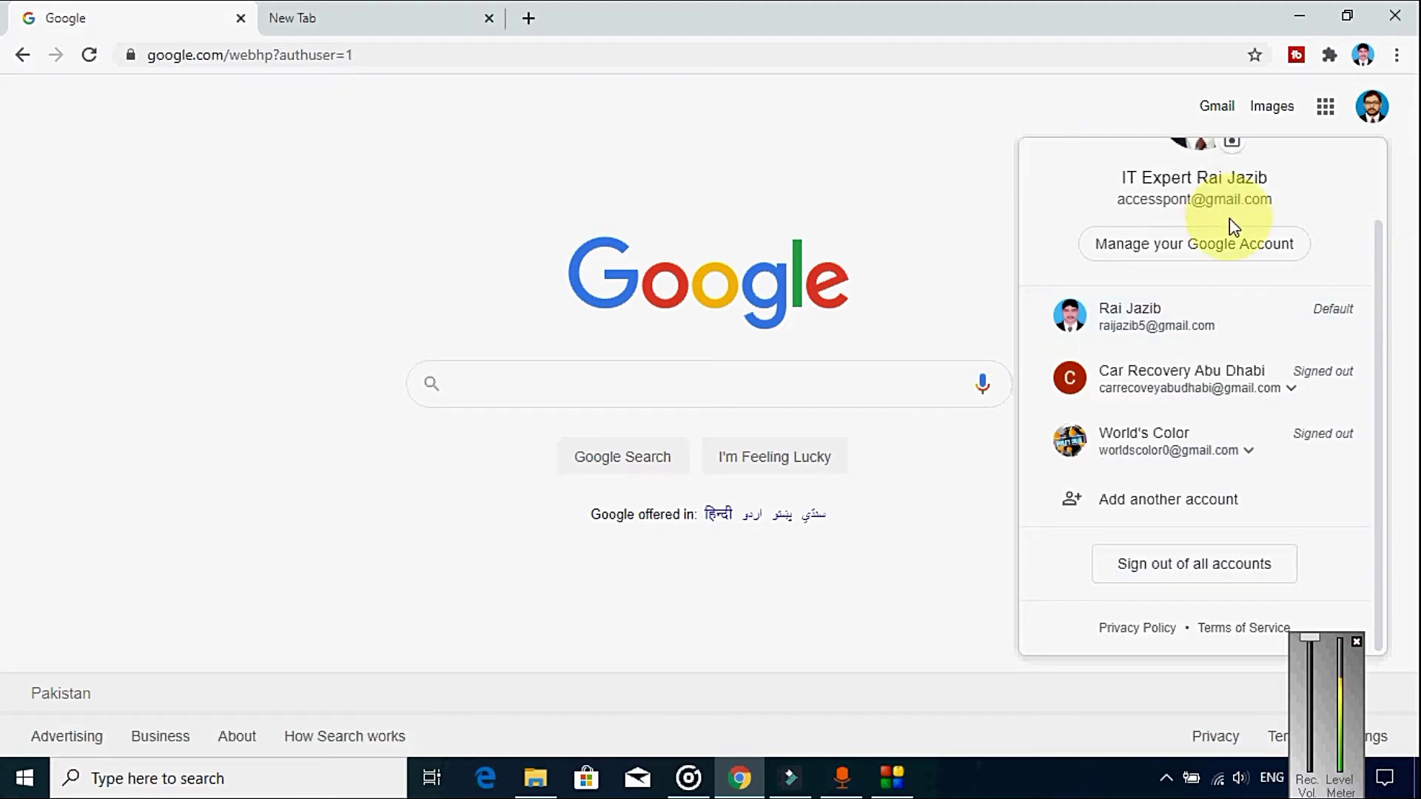
{"action": "left_click", "coordinate": [1368, 59]}
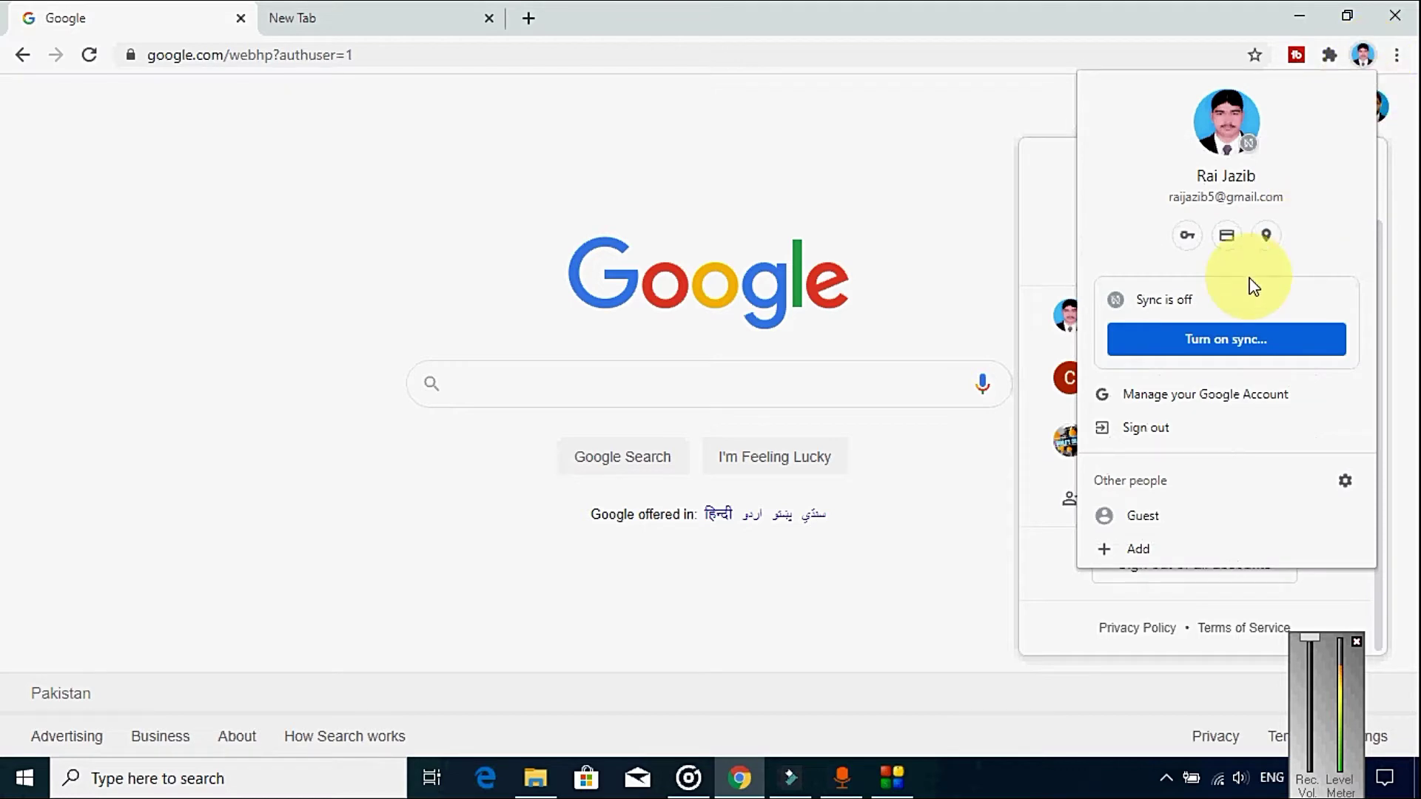
{"action": "left_click", "coordinate": [1148, 433]}
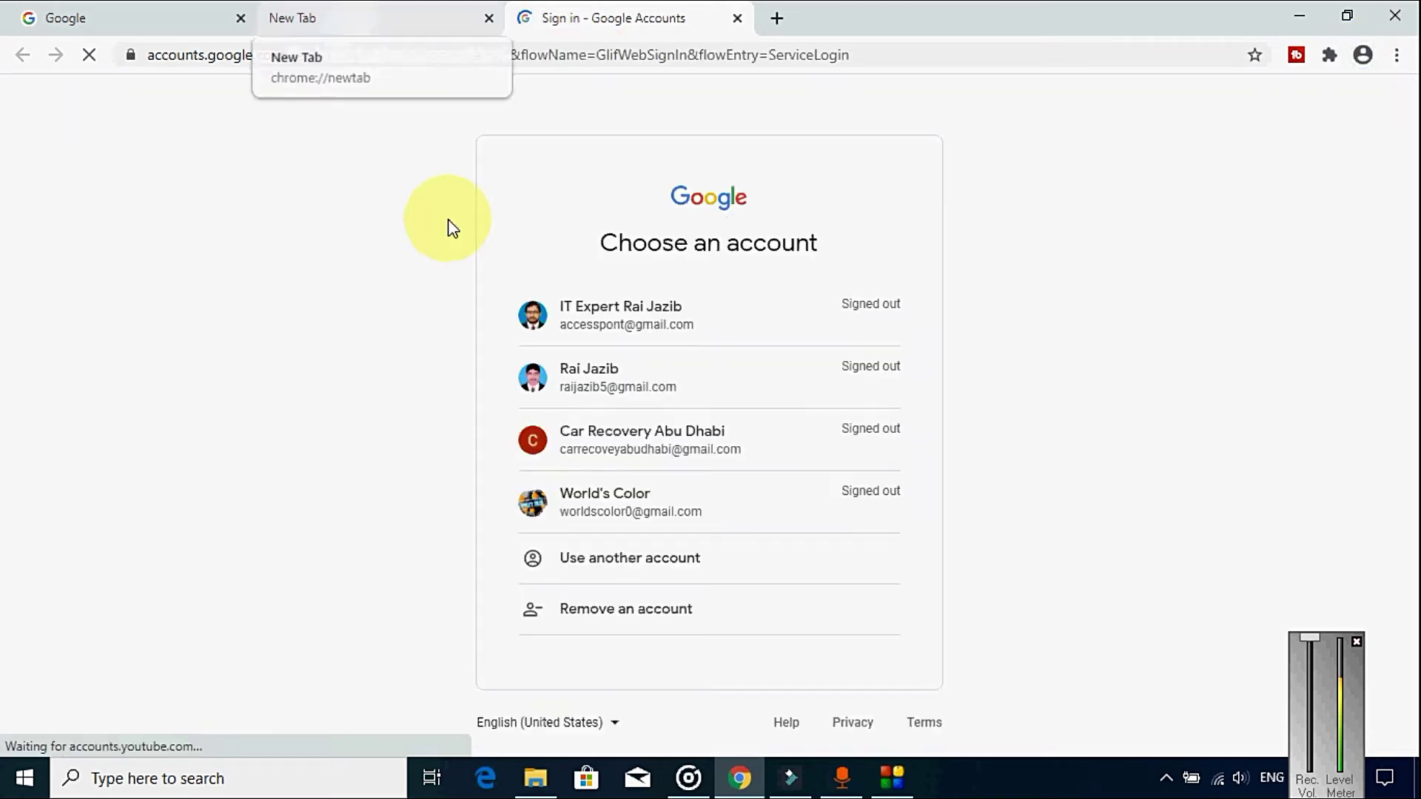
Sign in to the IT Expert account first with its account password, and close the Google Account page
{"action": "left_click", "coordinate": [601, 319]}
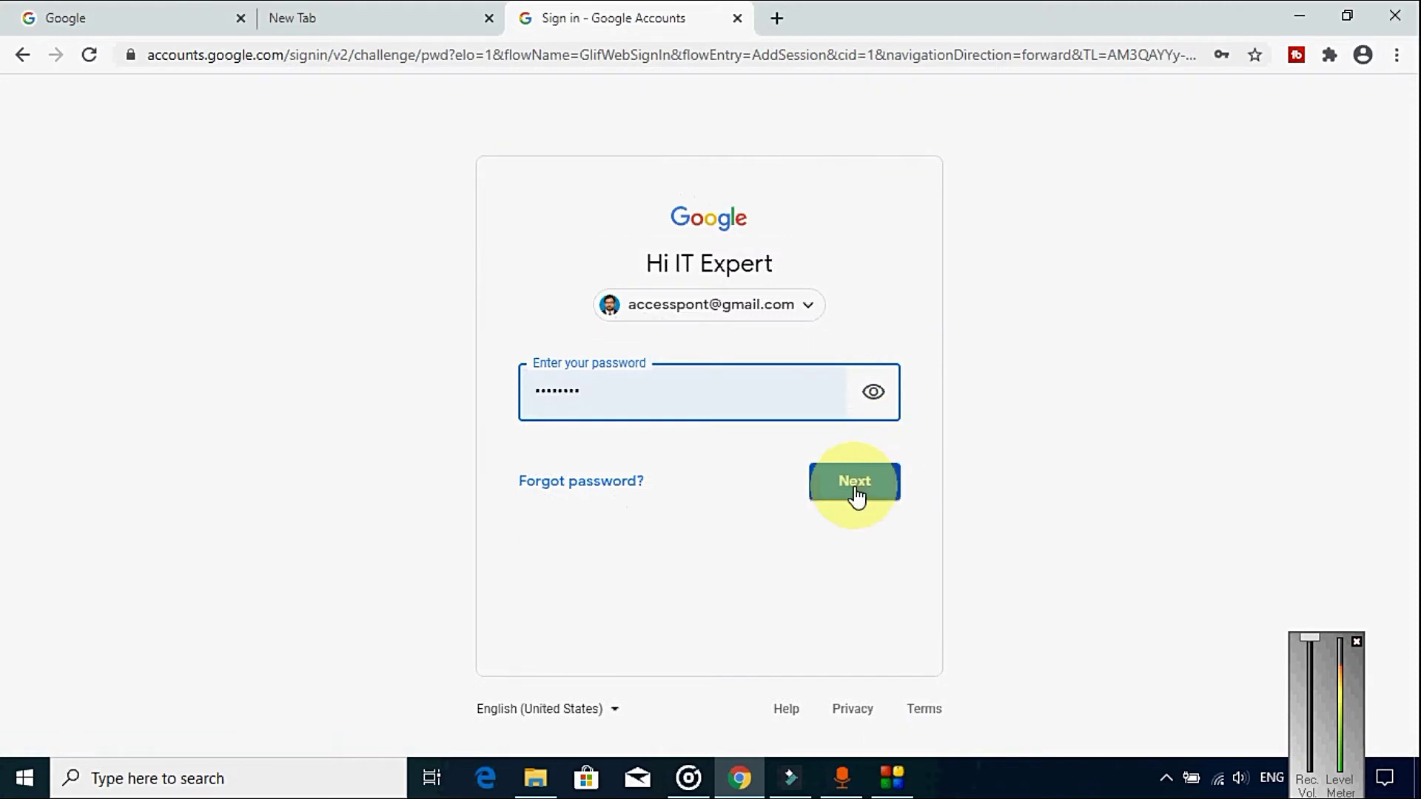
{"action": "left_click", "coordinate": [856, 488]}
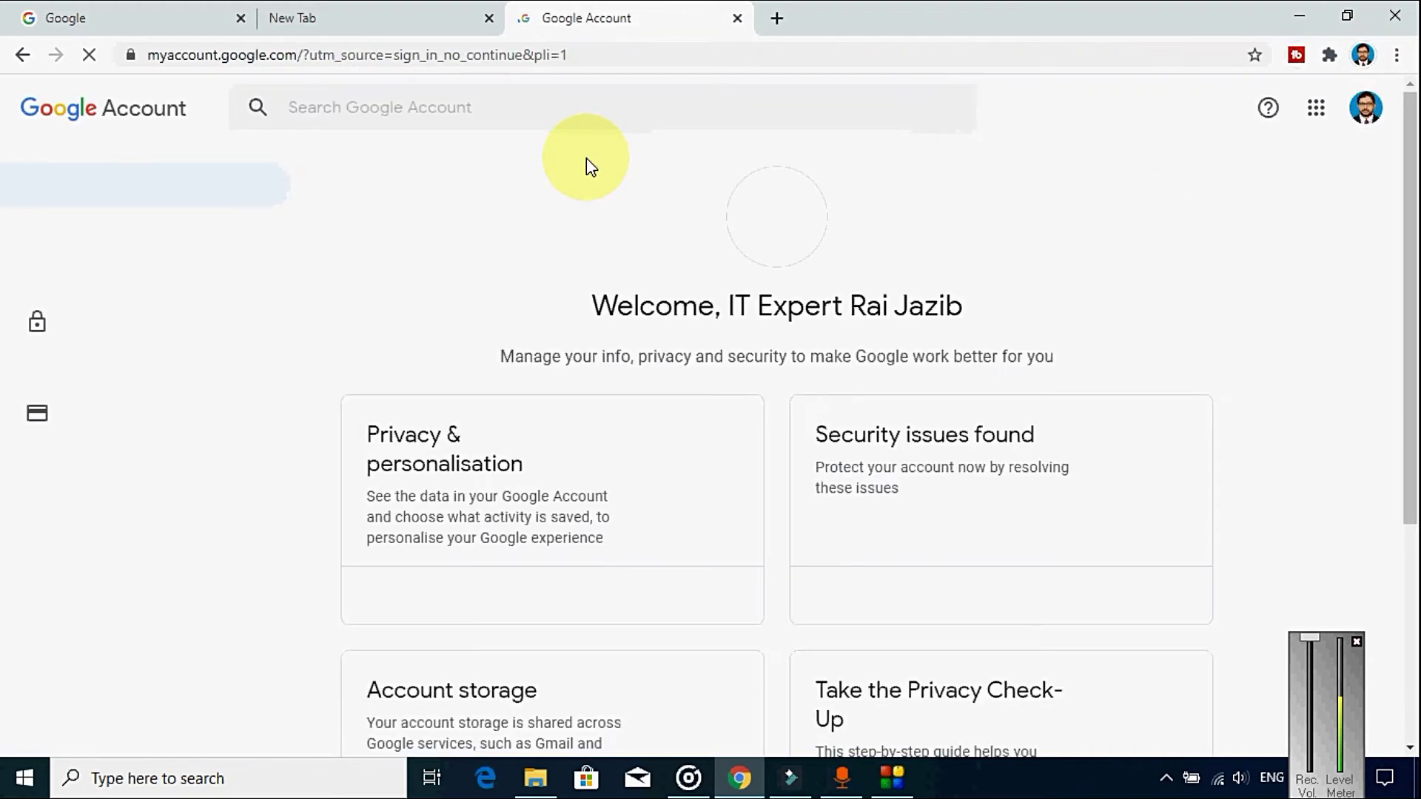
{"action": "left_click", "coordinate": [737, 18]}
Open YouTube in the empty tab and bring up its list of switchable accounts
{"action": "left_click", "coordinate": [378, 9]}
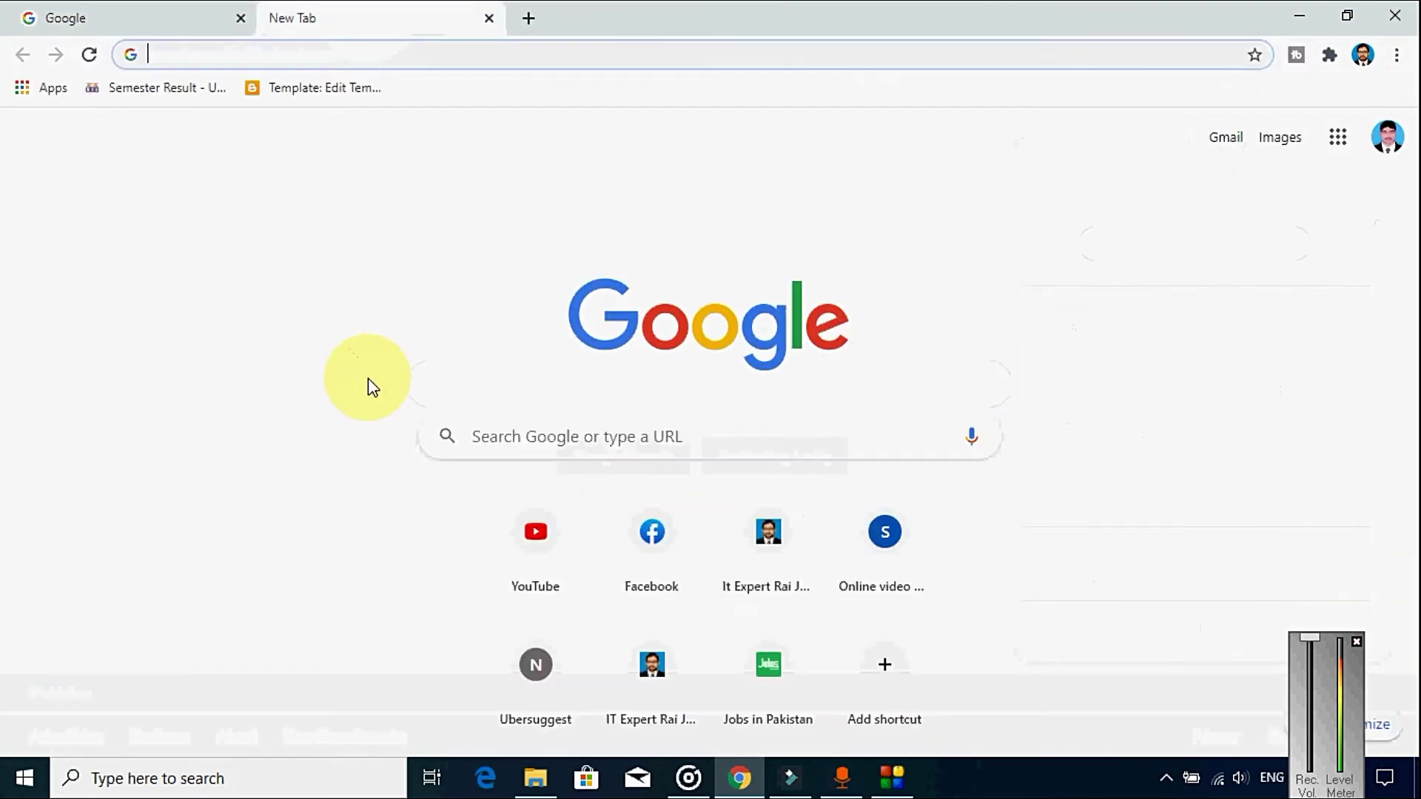
{"action": "left_click", "coordinate": [535, 531]}
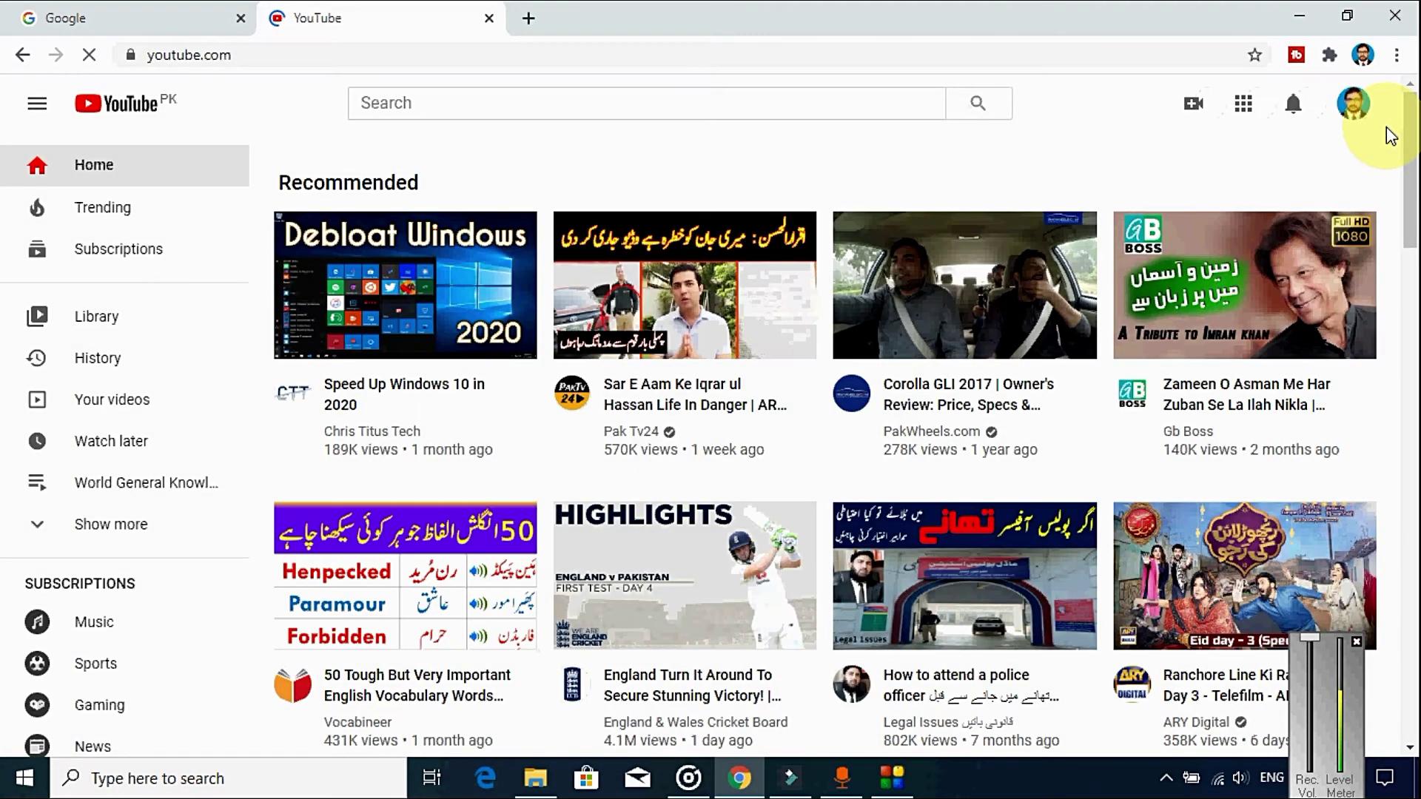
{"action": "left_click", "coordinate": [1349, 105]}
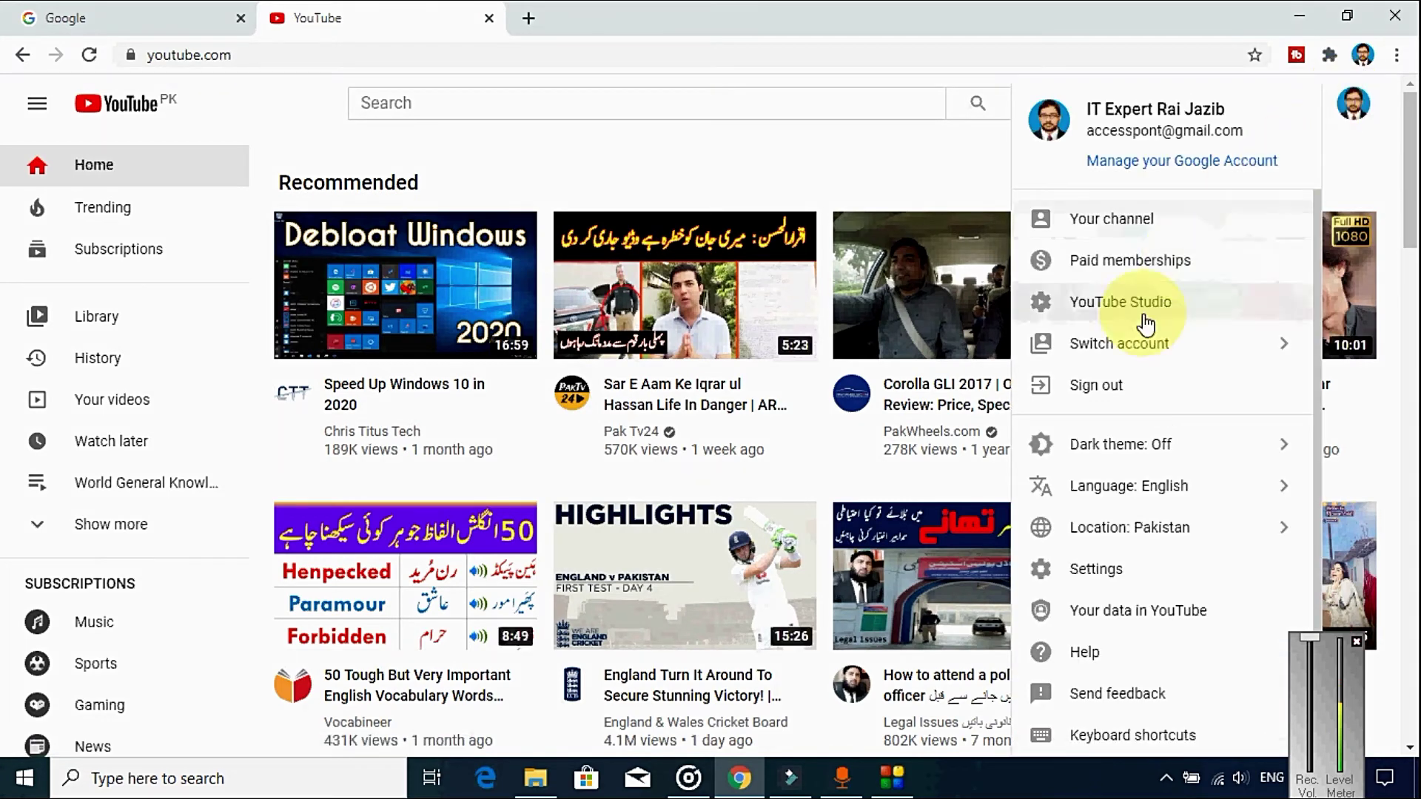
{"action": "left_click", "coordinate": [1136, 348]}
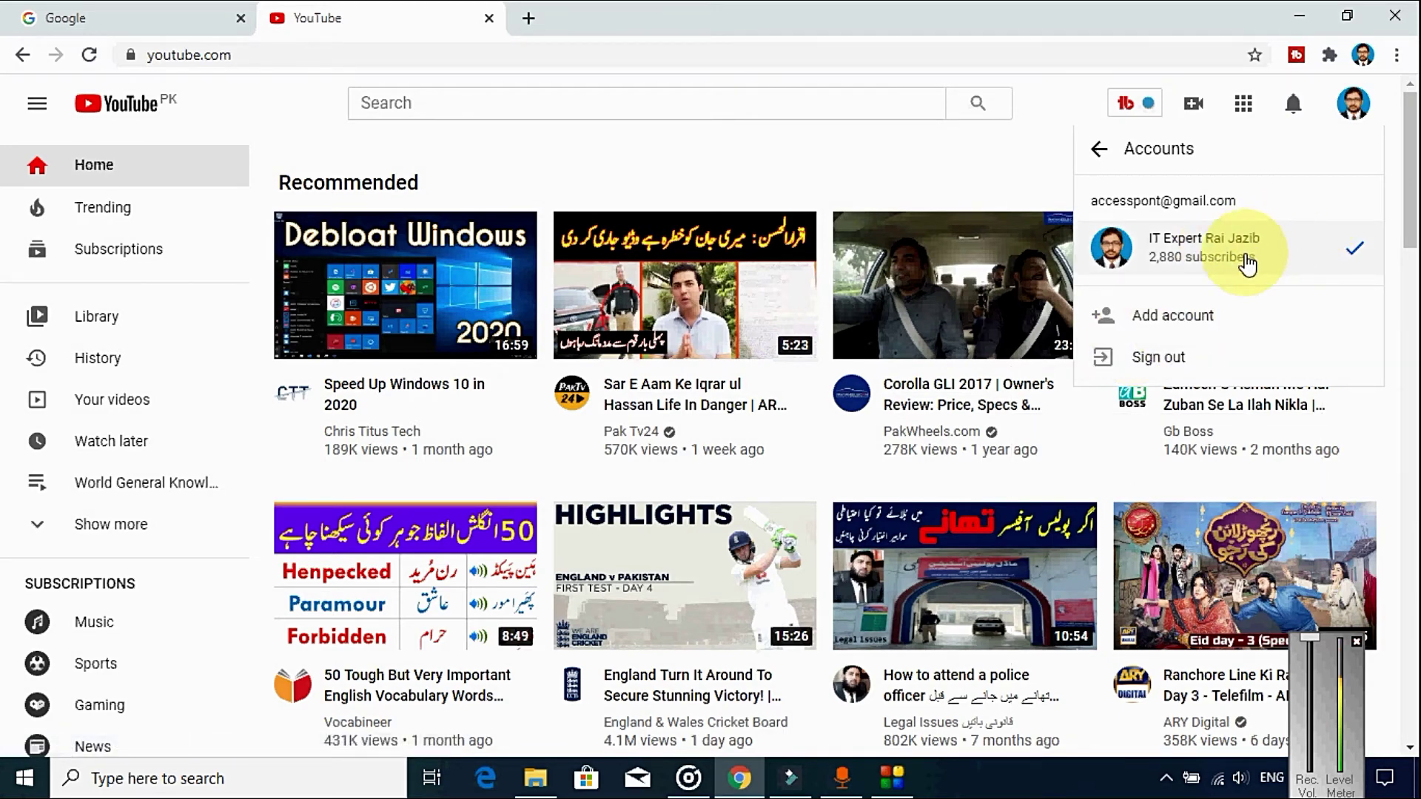
Try to add the suspended former default account to YouTube with its account password, and replace the help page with a new tab
{"action": "left_click", "coordinate": [1153, 331]}
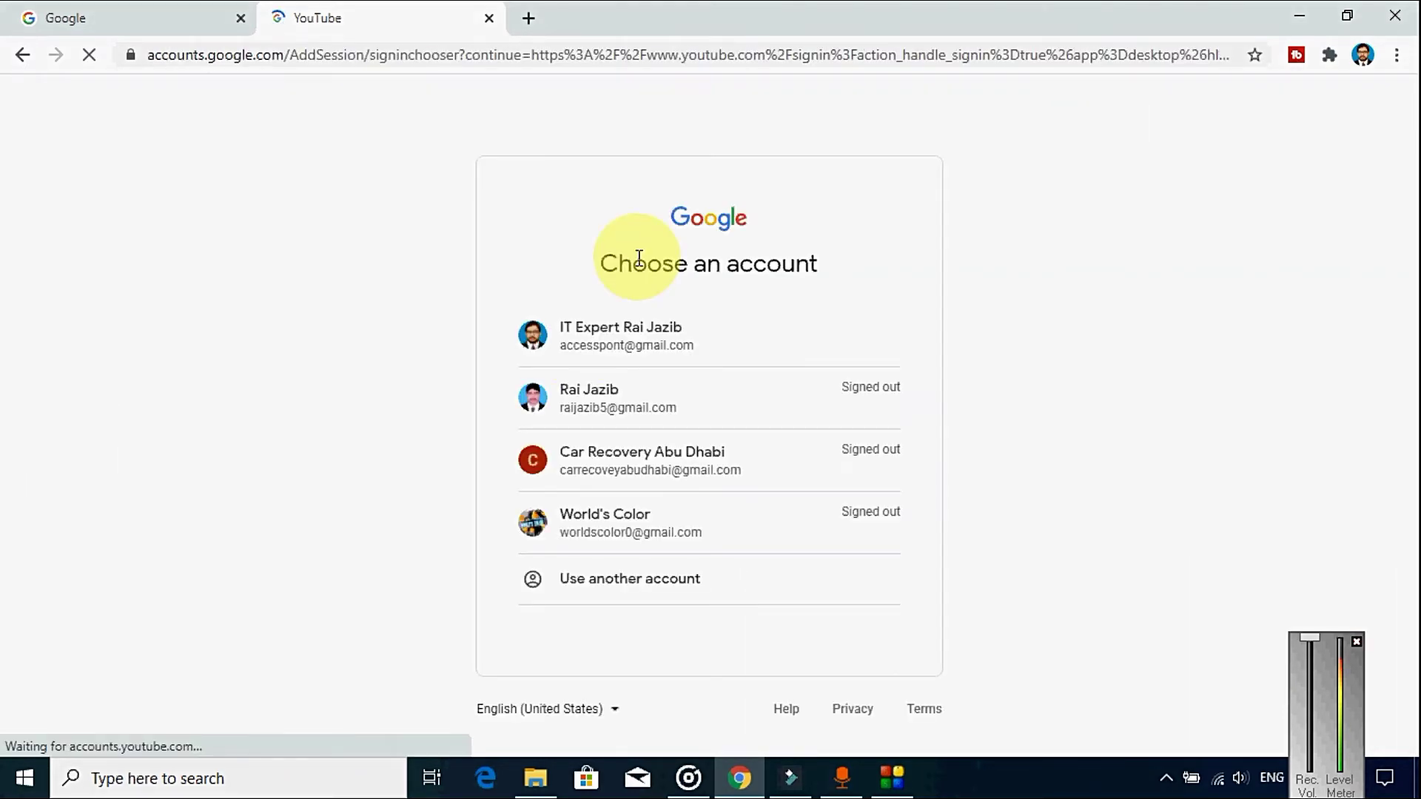
{"action": "left_click", "coordinate": [592, 414]}
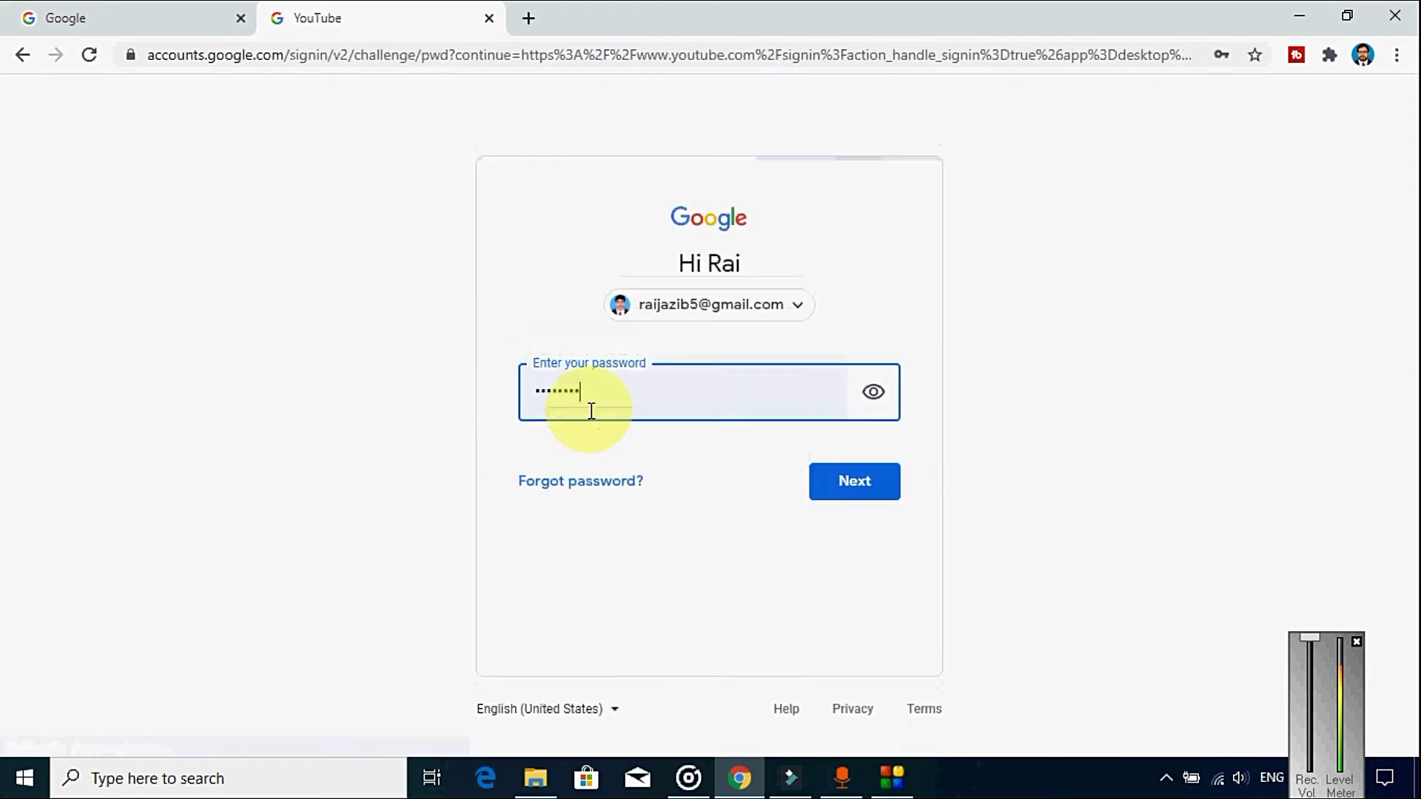
{"action": "left_click", "coordinate": [872, 487]}
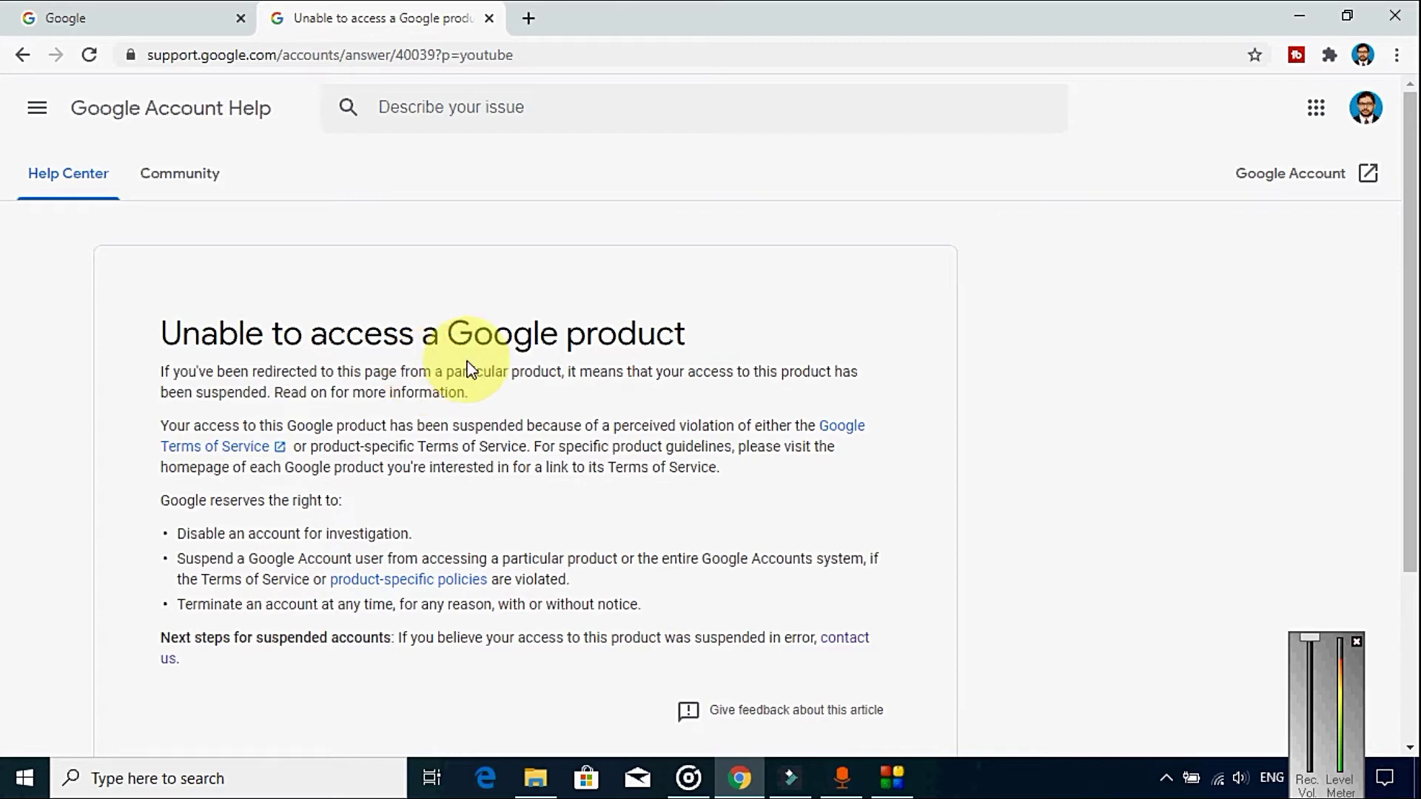
{"action": "left_click", "coordinate": [532, 20]}
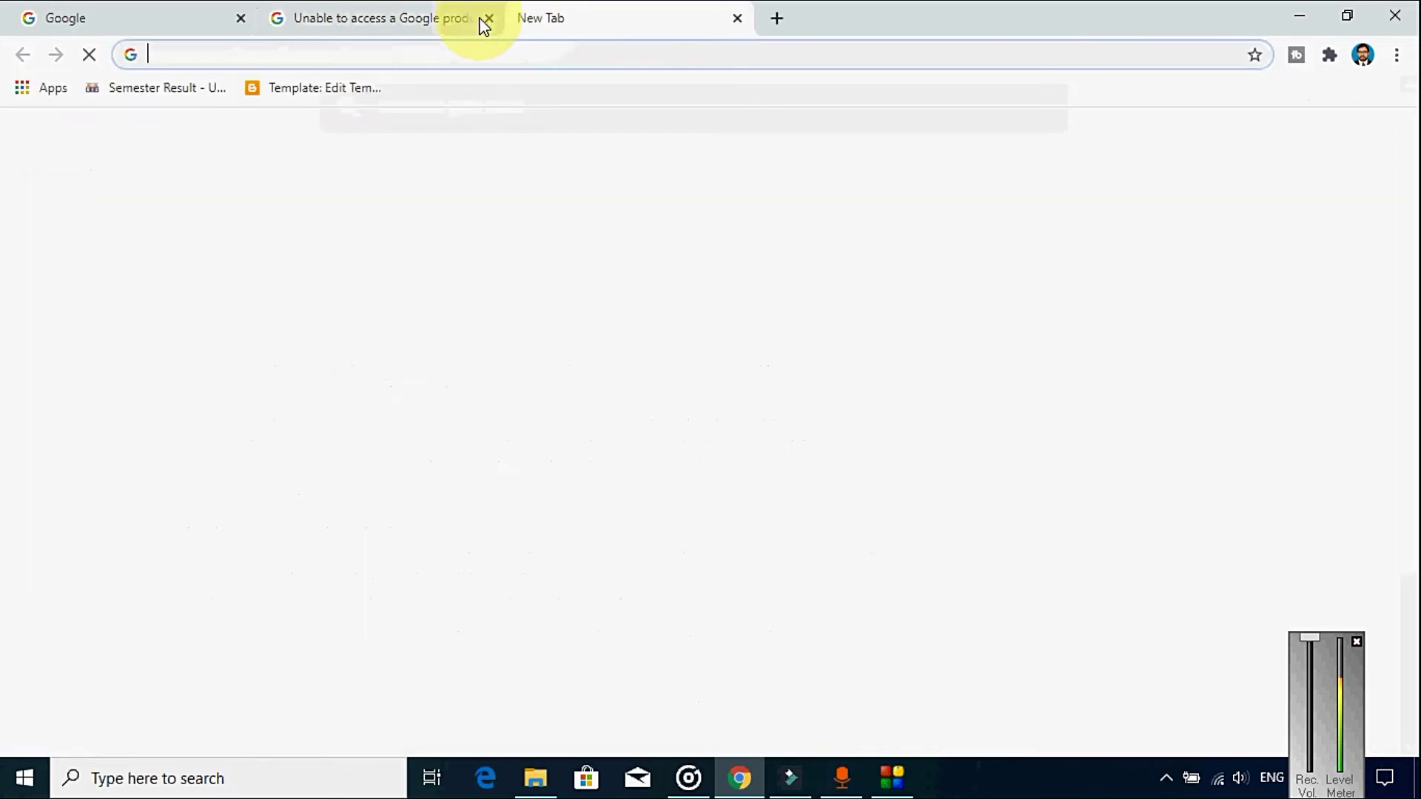
{"action": "left_click", "coordinate": [489, 20]}
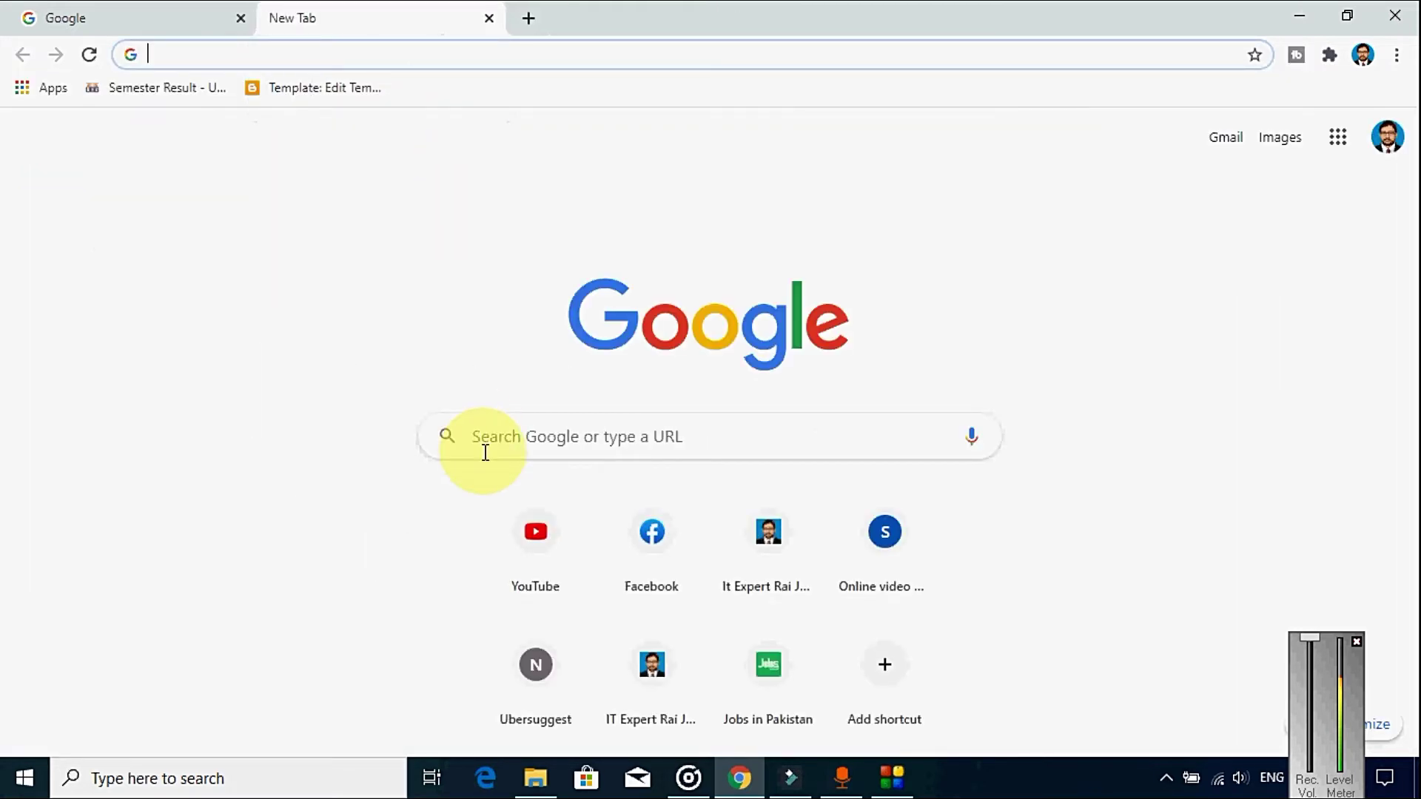
Switch the Google page to the suspended account, and open YouTube in another new tab
{"action": "left_click", "coordinate": [1387, 138]}
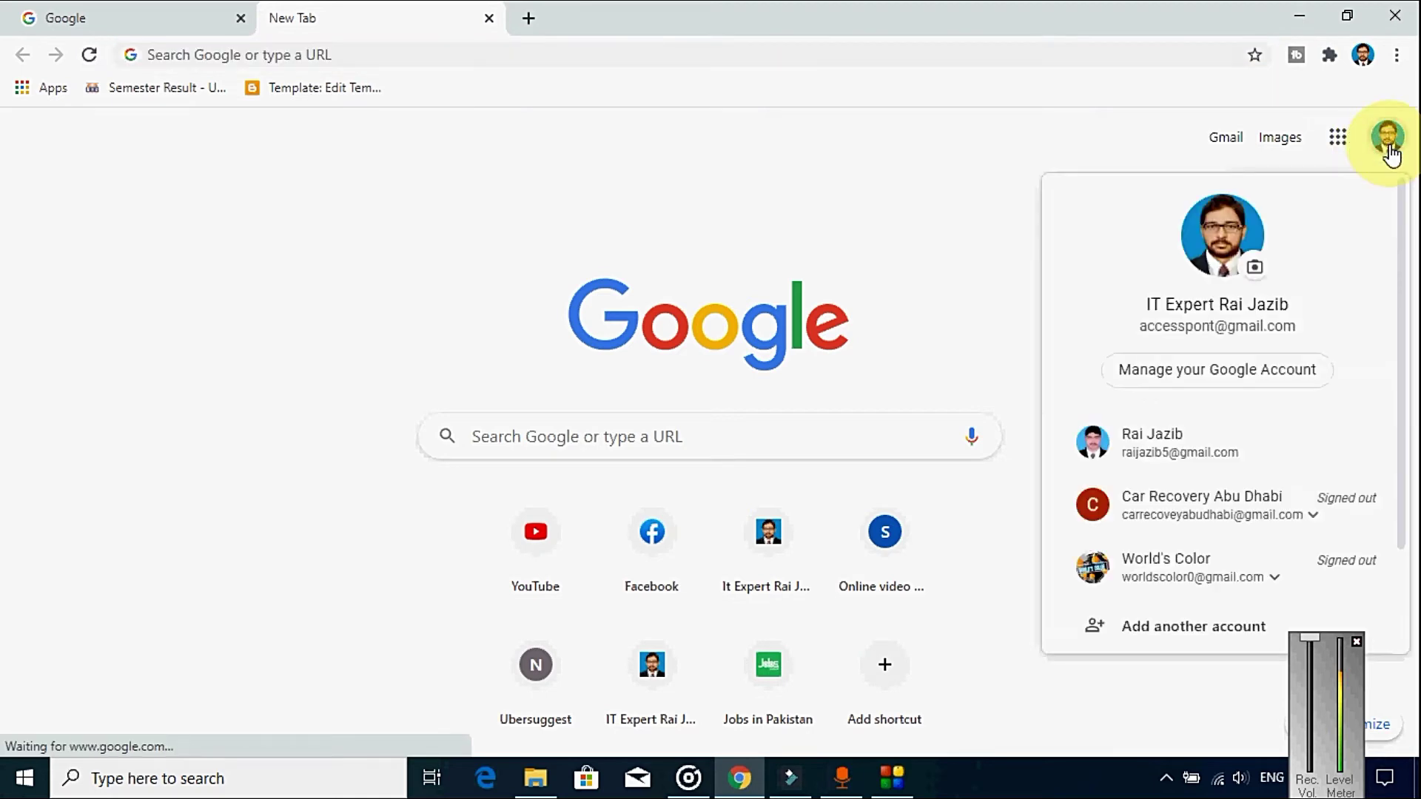
{"action": "left_click", "coordinate": [1148, 455]}
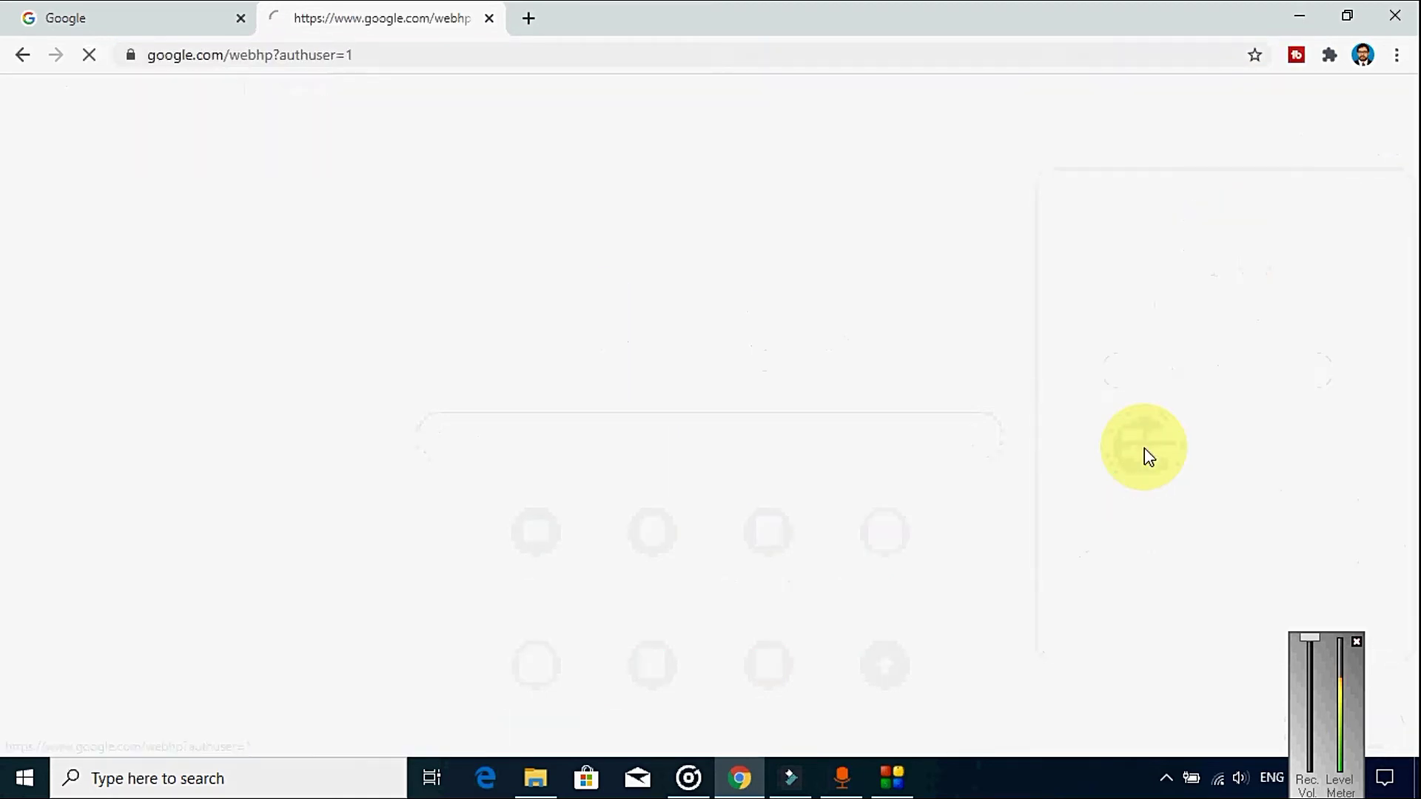
{"action": "left_click", "coordinate": [534, 19]}
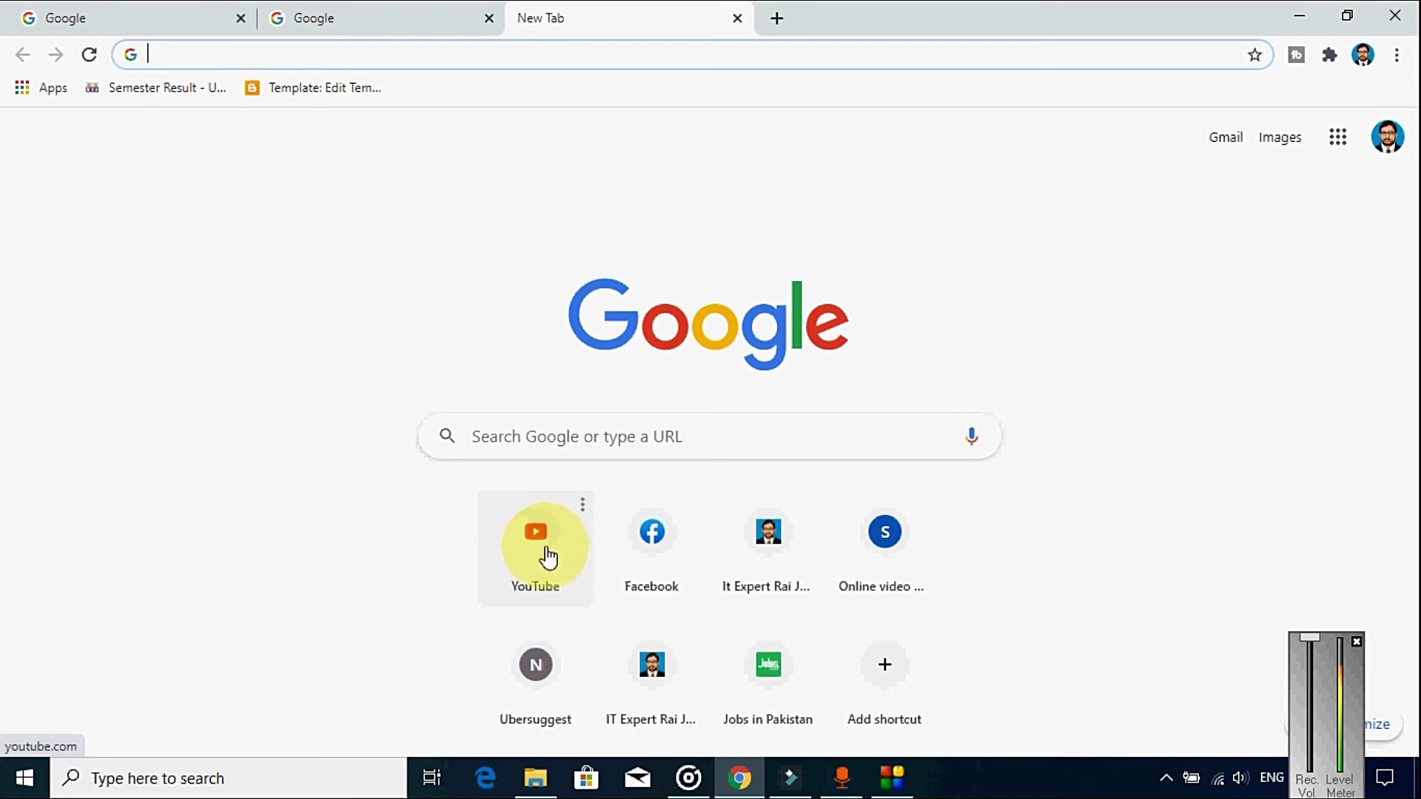
{"action": "left_click", "coordinate": [551, 552]}
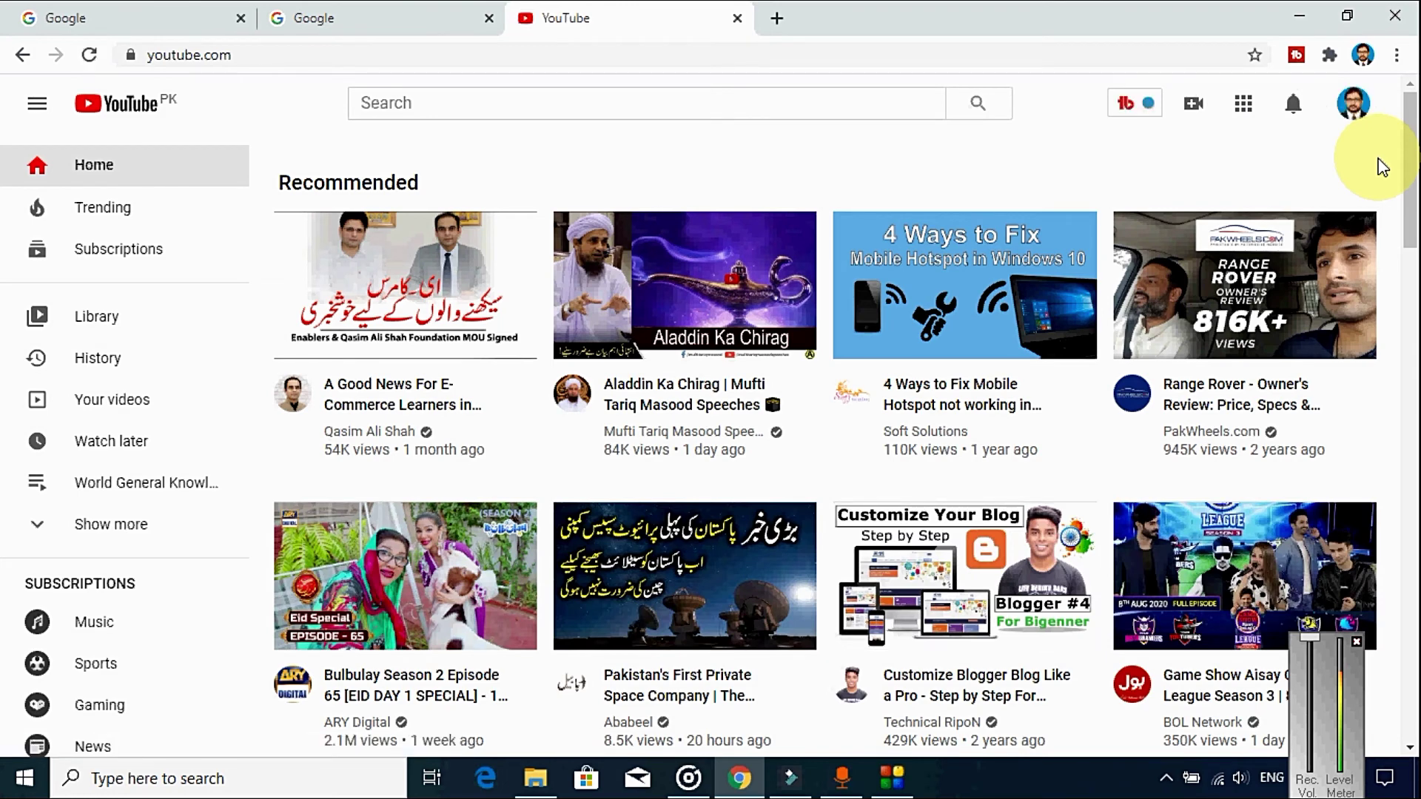
Bring up YouTube's list of switchable accounts to check which ones are offered, and close the YouTube tab
{"action": "left_click", "coordinate": [1359, 121]}
{"action": "key", "text": "alt+Tab"}
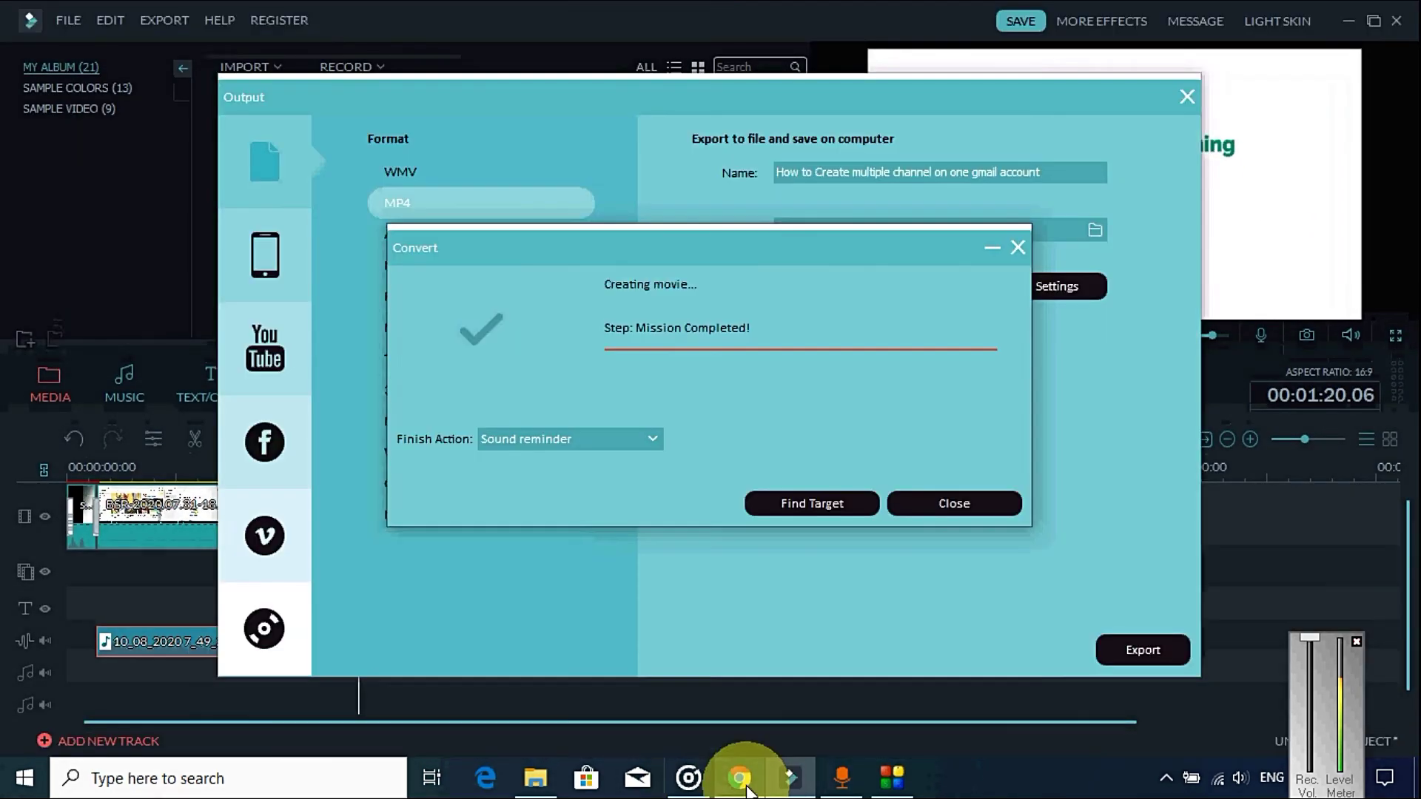
{"action": "left_click", "coordinate": [740, 778]}
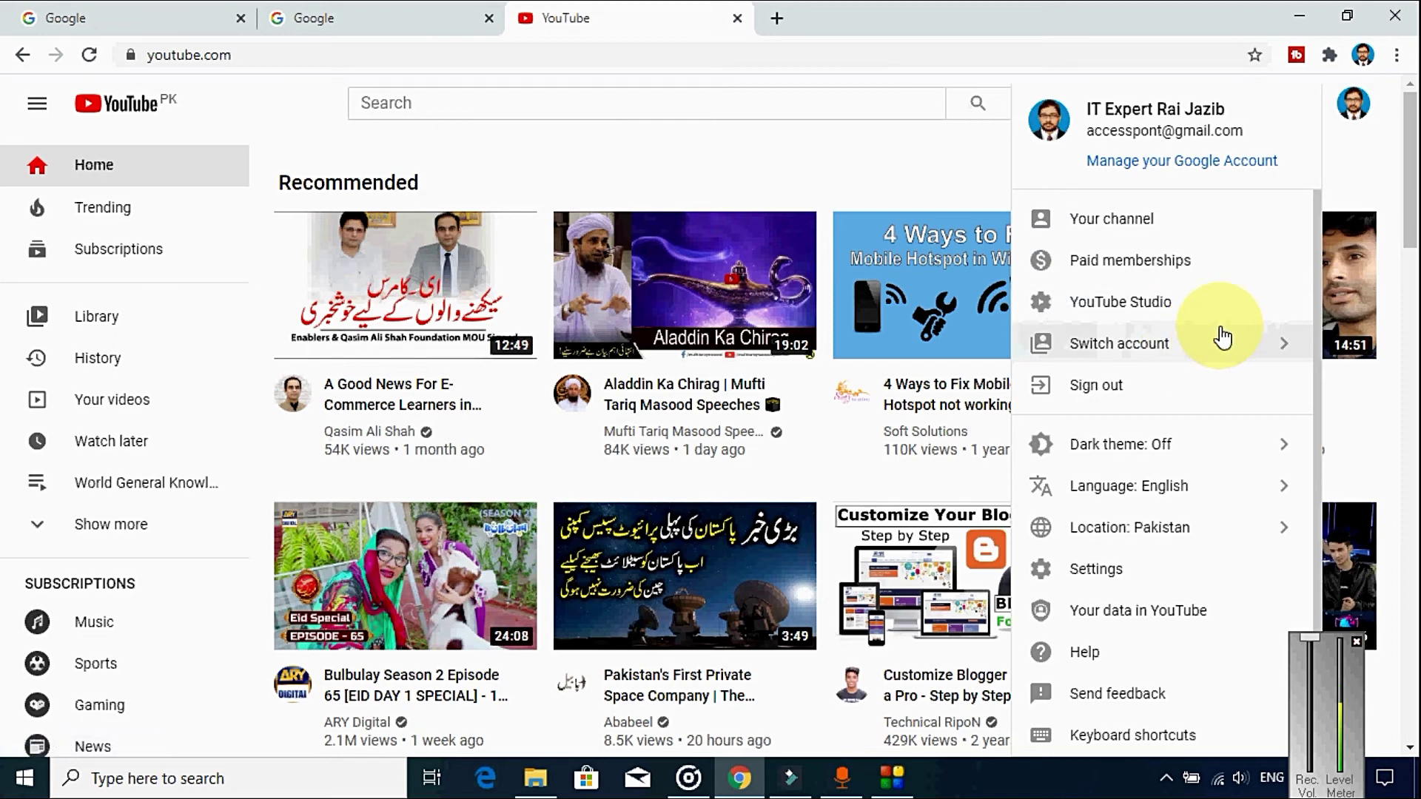
{"action": "left_click", "coordinate": [1230, 351]}
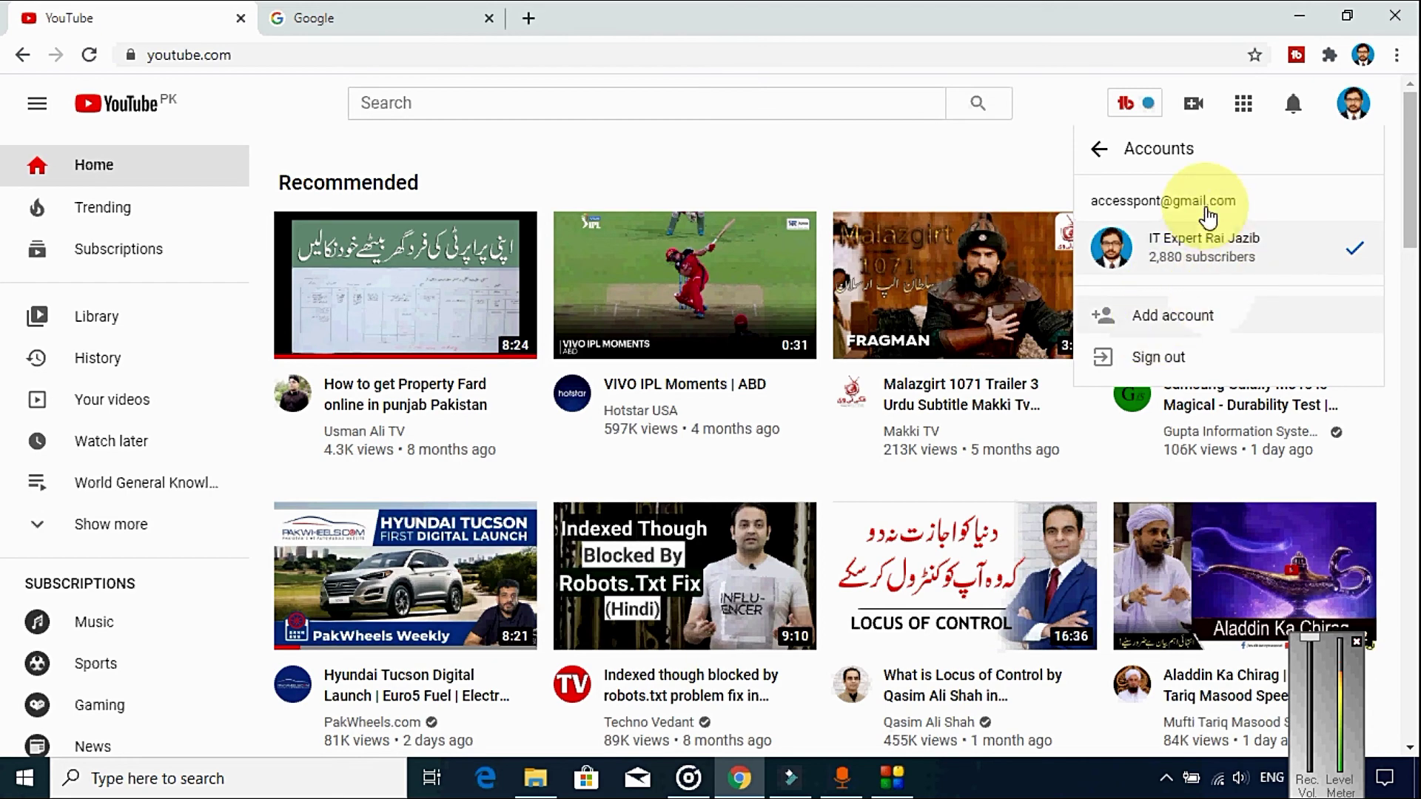
{"action": "left_click", "coordinate": [240, 18]}
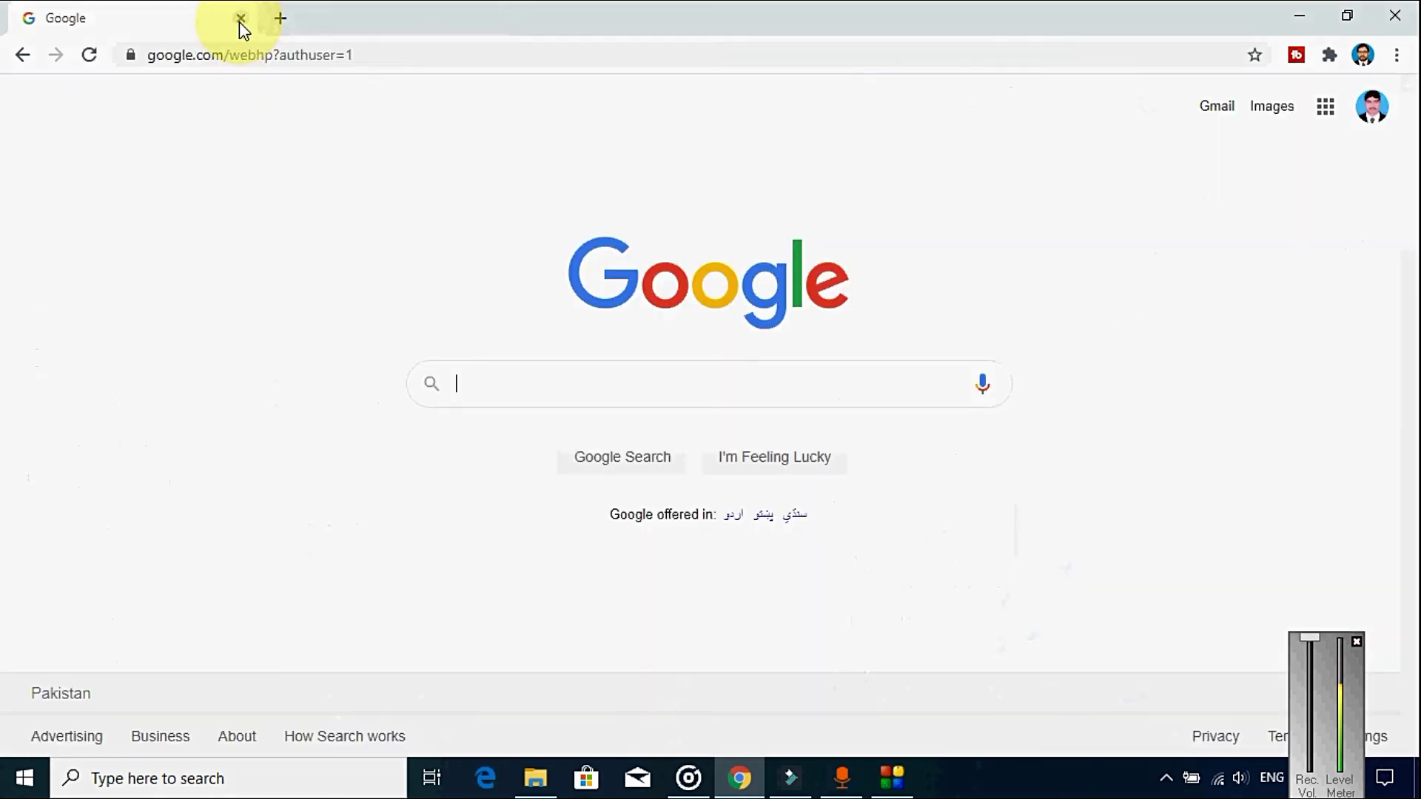
Open YouTube in a new tab, switch to the UOG Legends account, and dismiss the "Choose what to play next" tip
{"action": "left_click", "coordinate": [279, 18]}
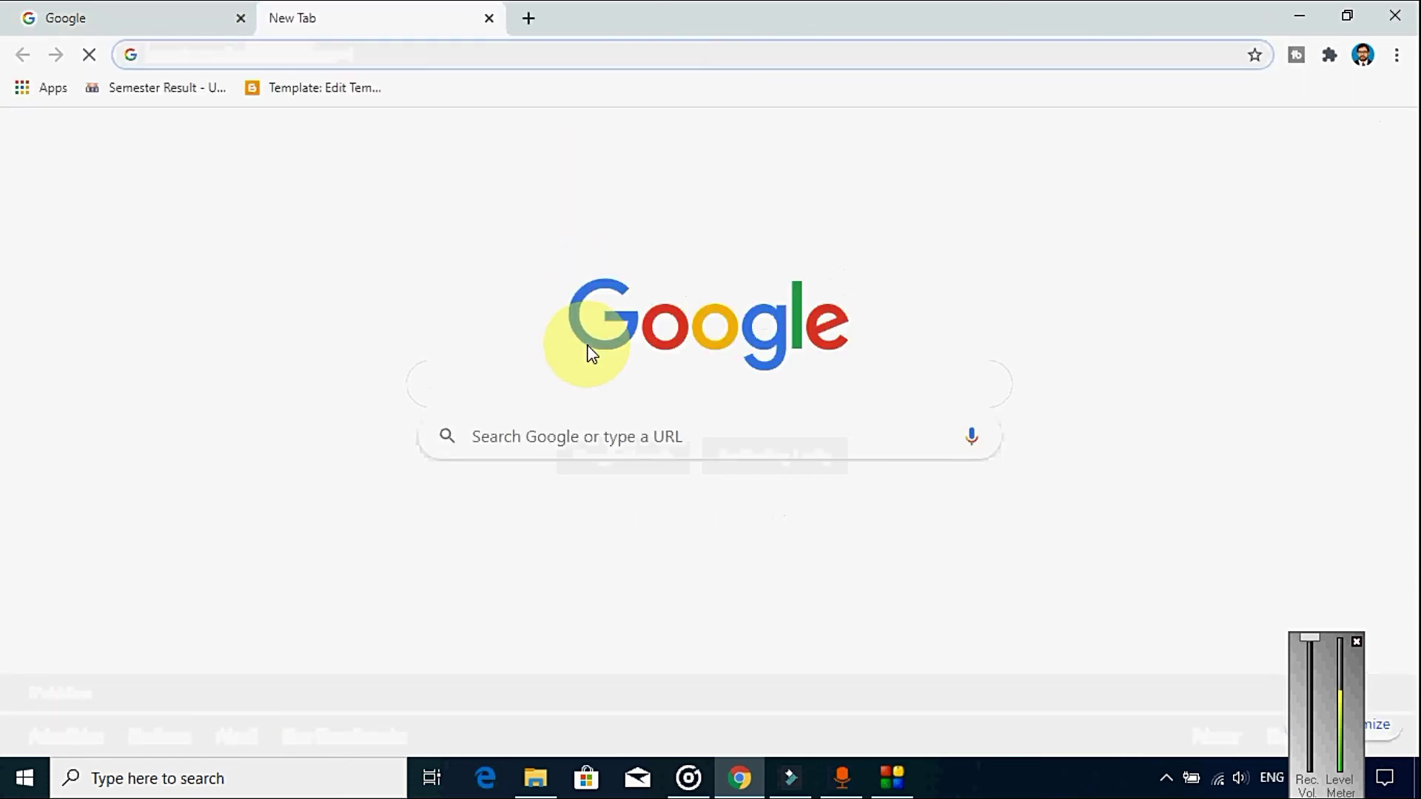
{"action": "left_click", "coordinate": [530, 551]}
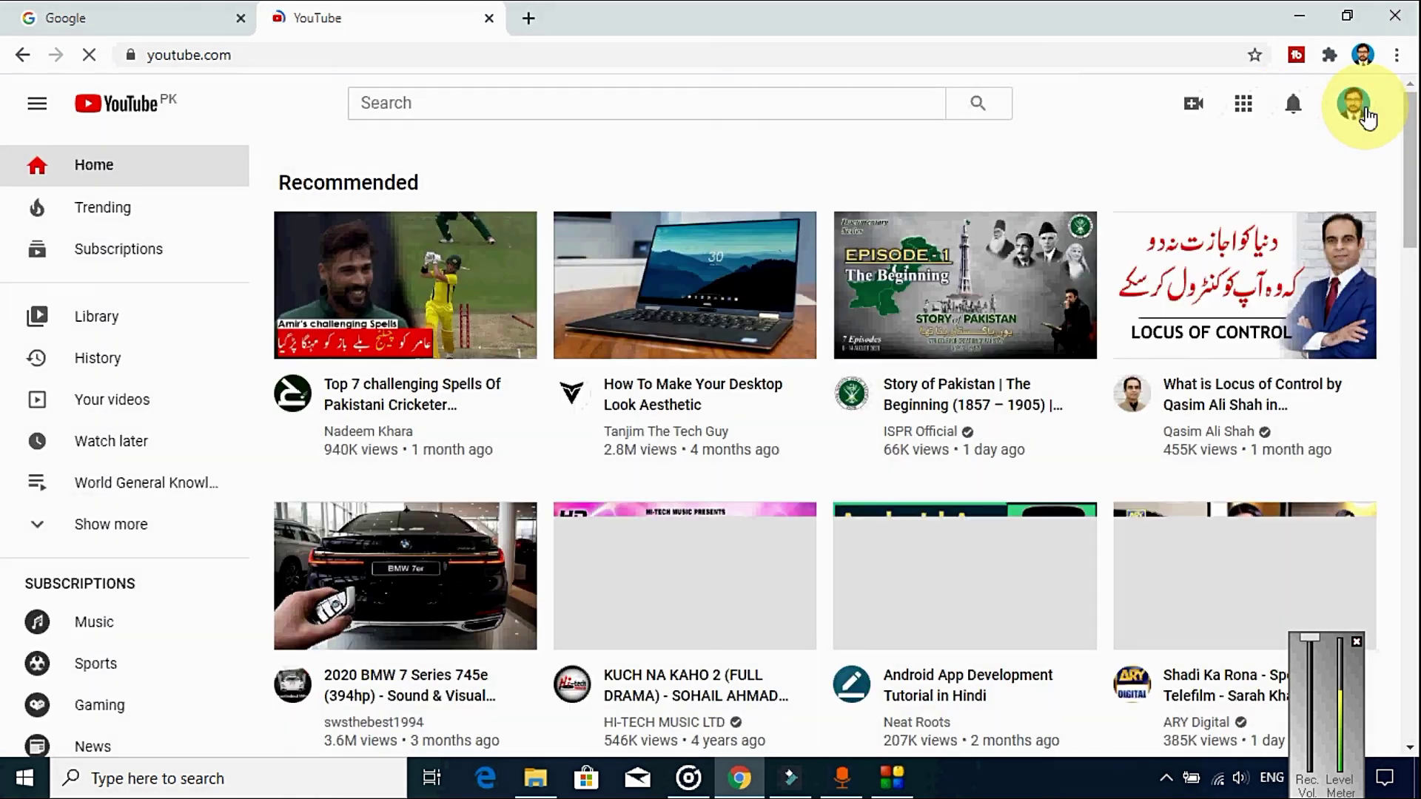
{"action": "left_click", "coordinate": [1365, 117]}
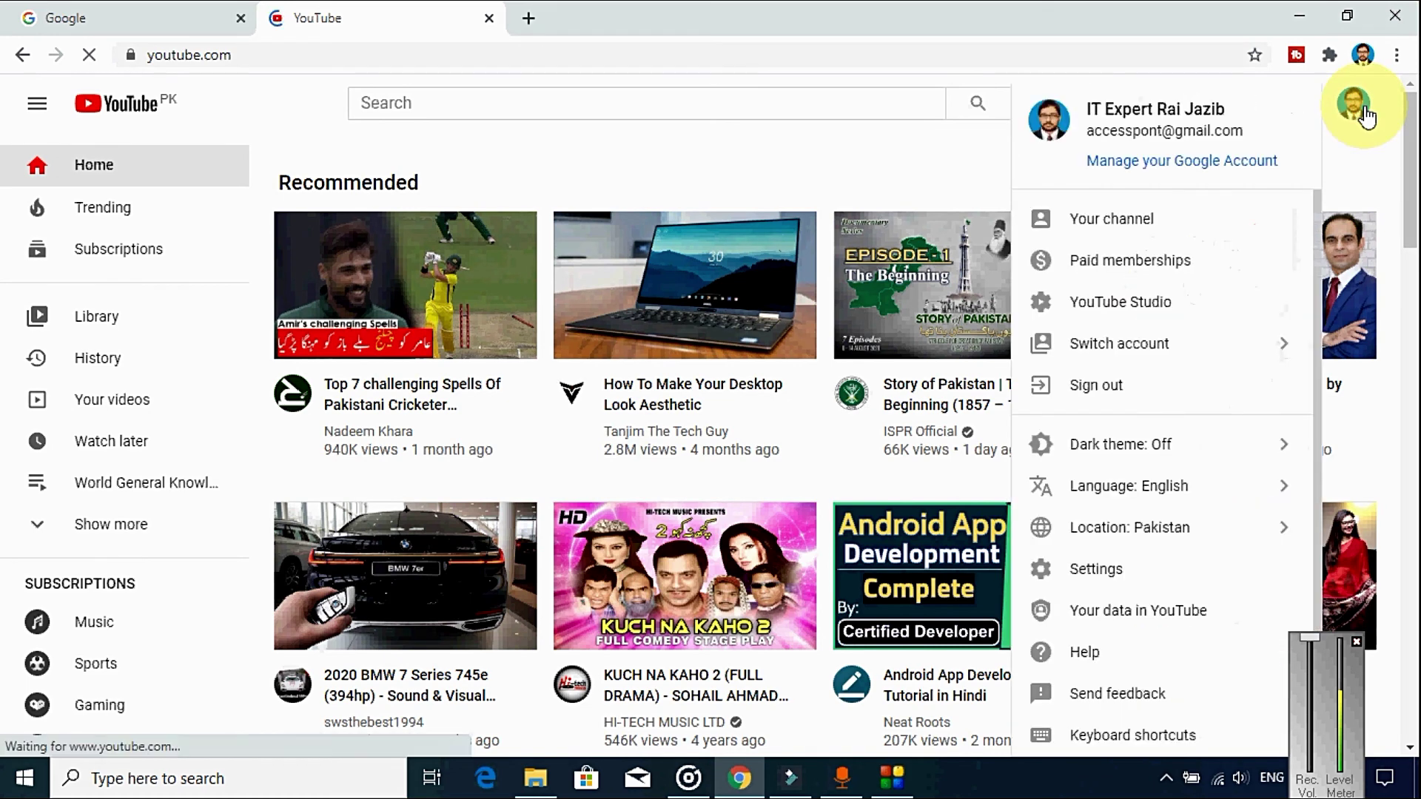
{"action": "left_click", "coordinate": [1120, 362]}
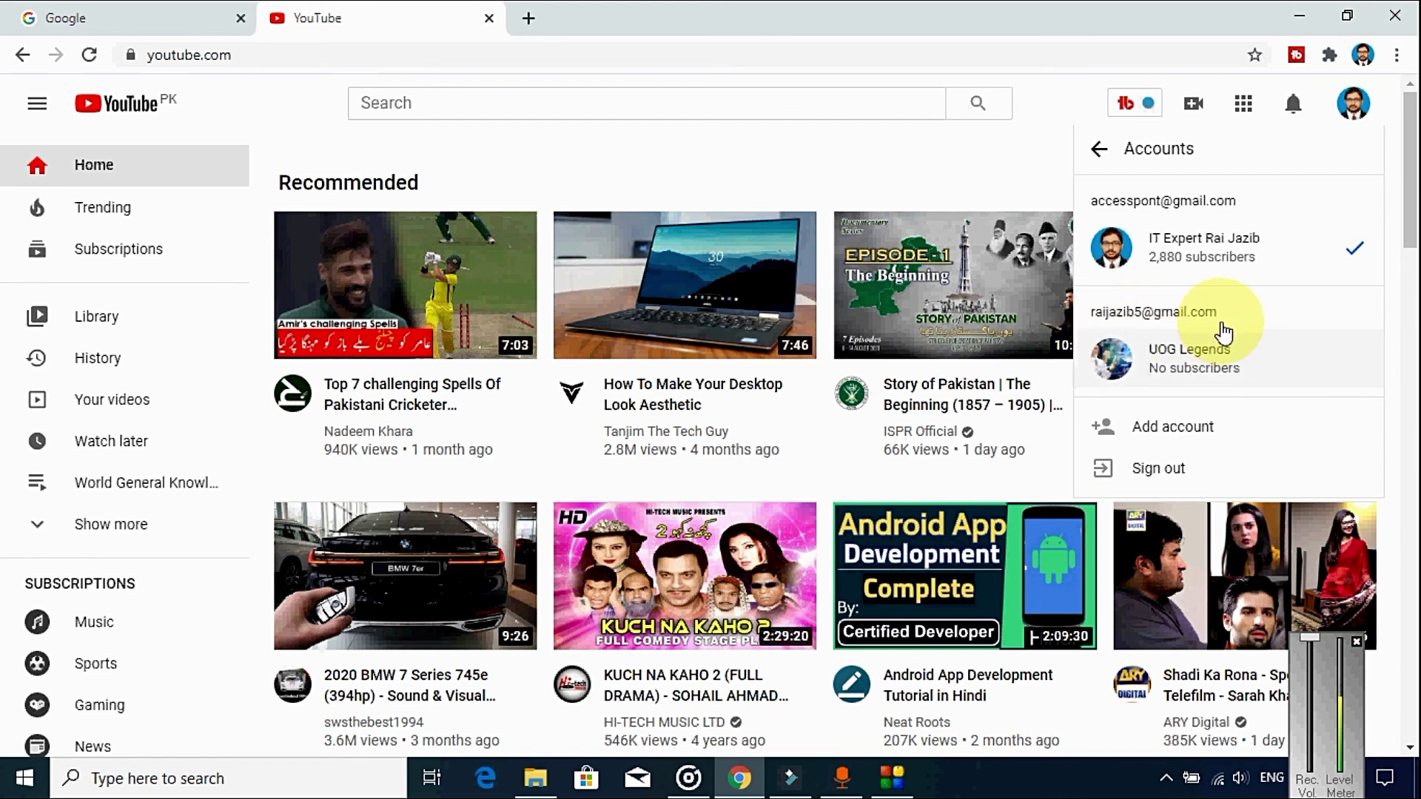
{"action": "left_click", "coordinate": [1202, 363]}
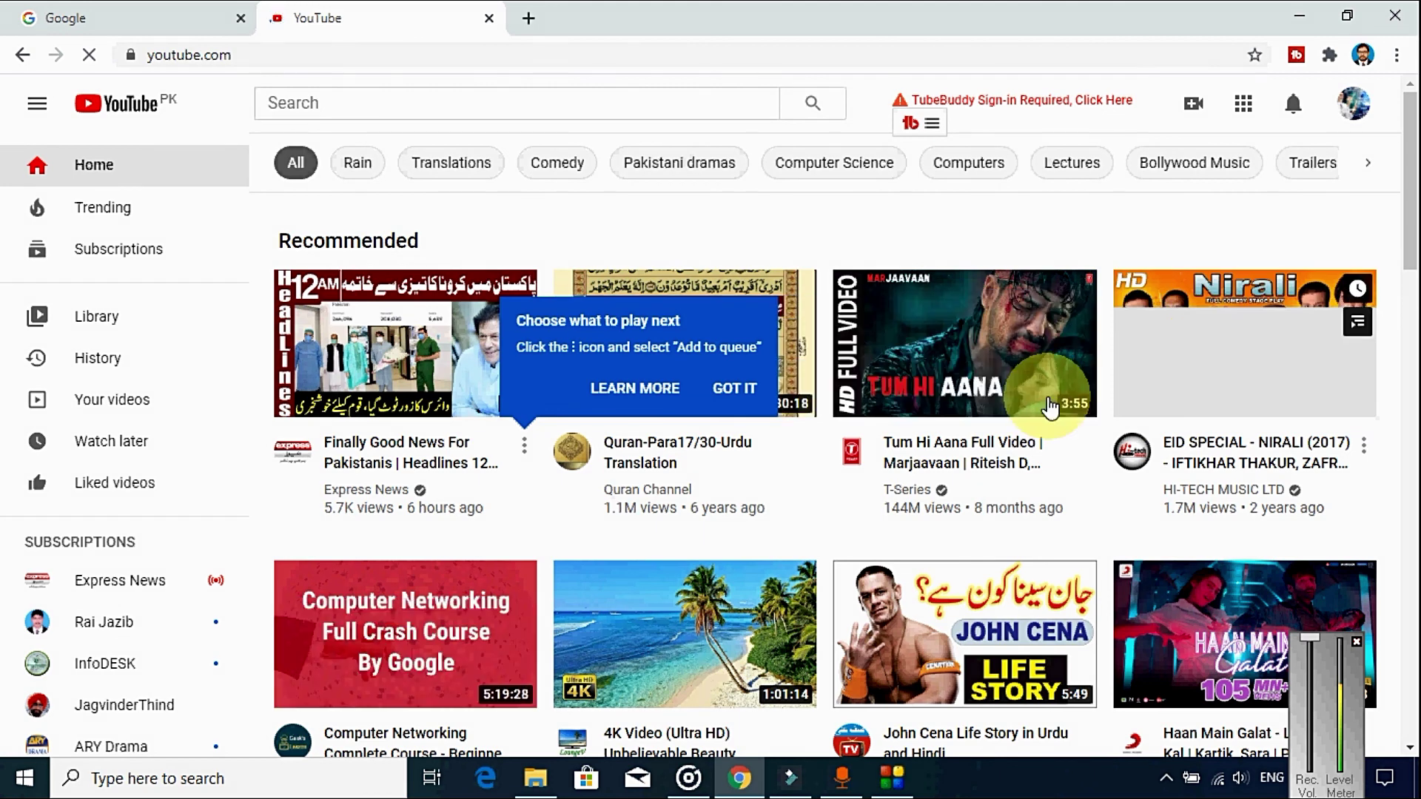
{"action": "left_click", "coordinate": [731, 388]}
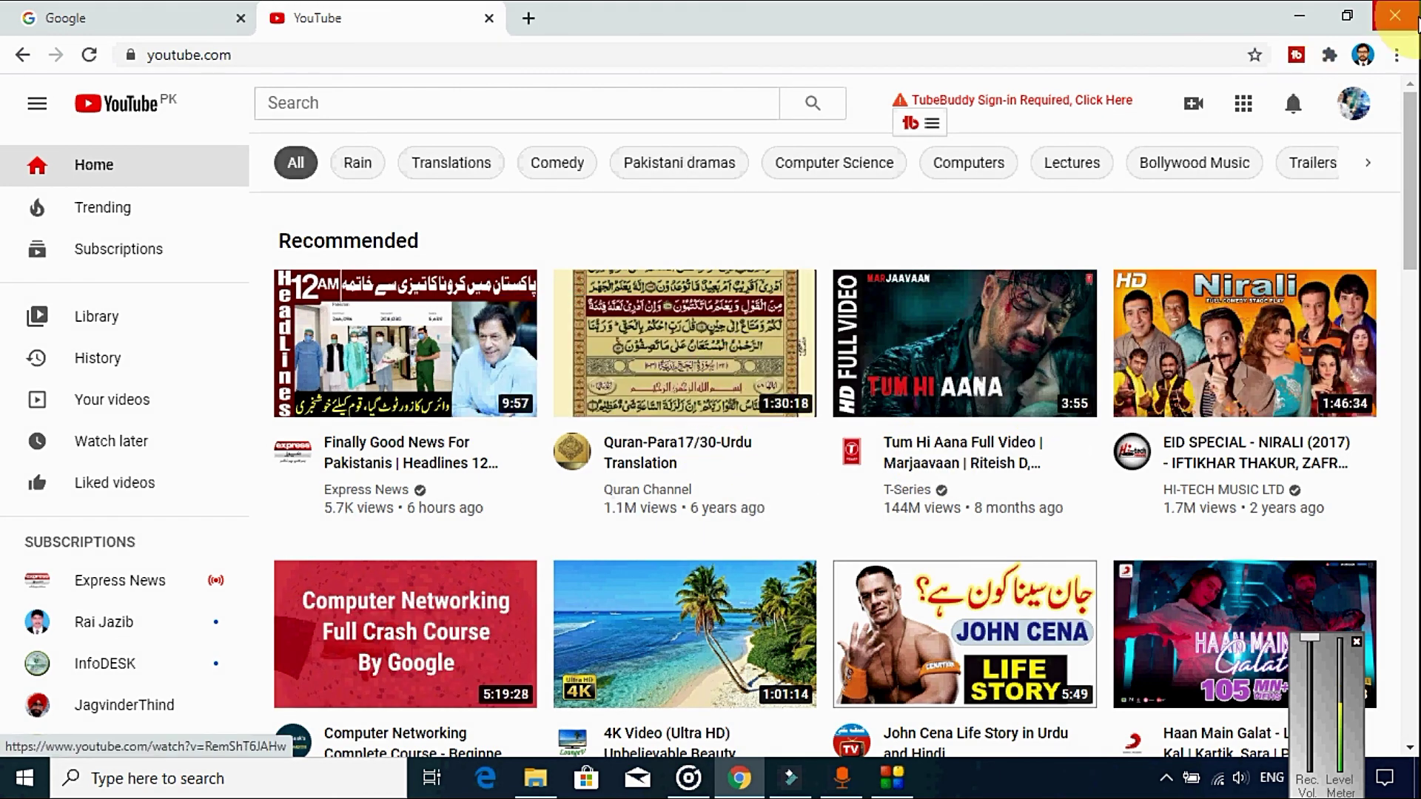